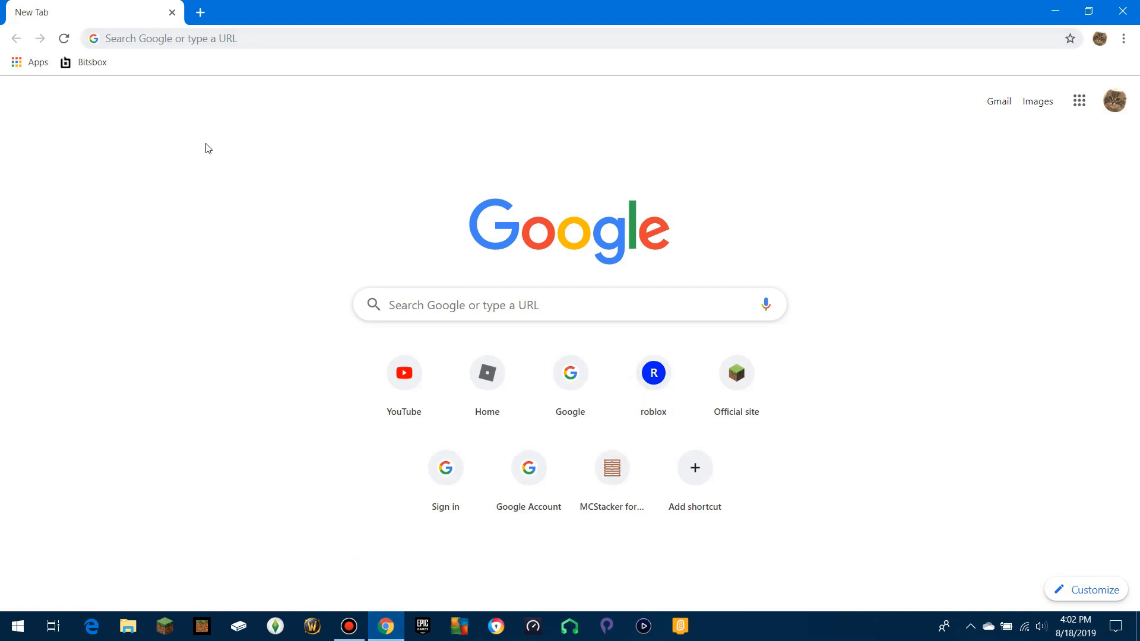
Step: Open the Minecraft official site at minecraft.net
left_click(323, 38)
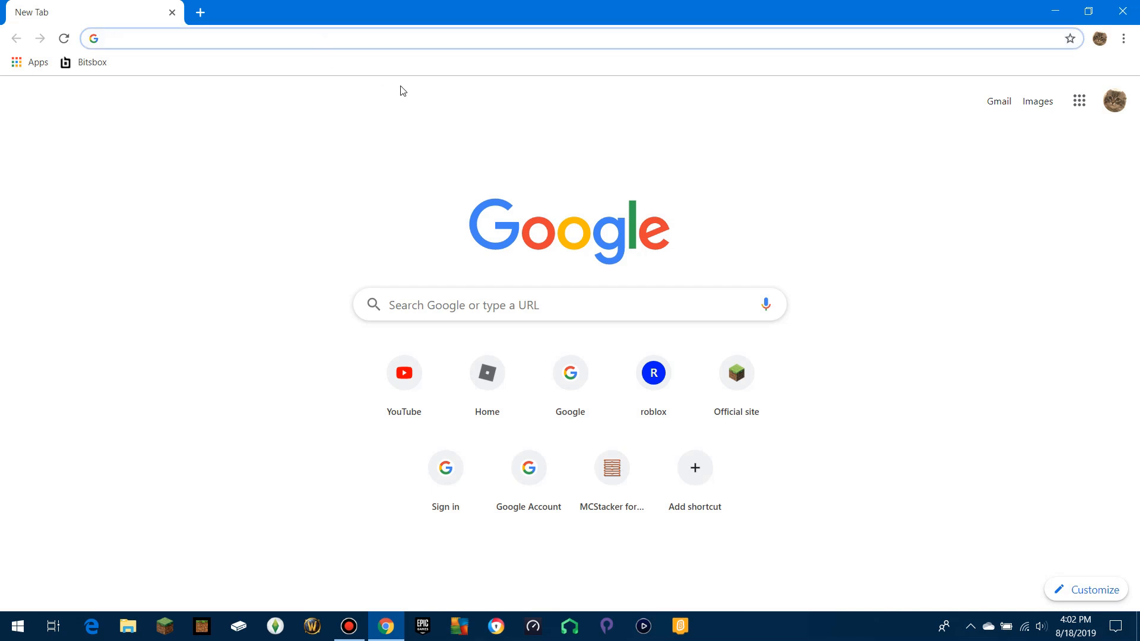
type("minecraft.")
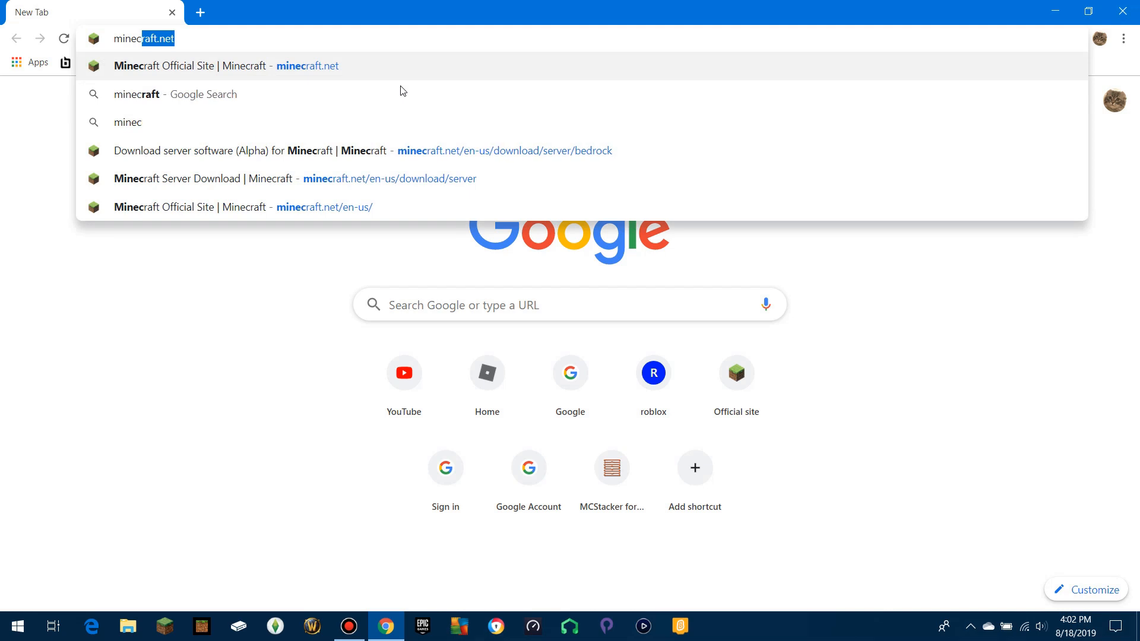
type("net")
key("Return")
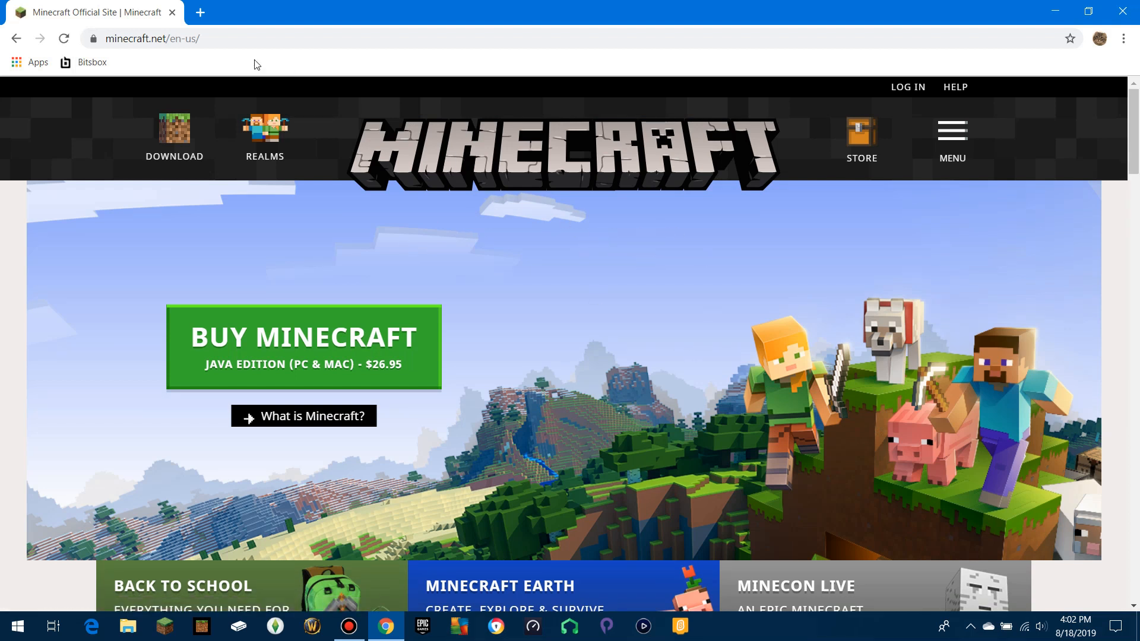
Step: Extend the site address with download/server/bedrock and load the Bedrock server download page
left_click(261, 40)
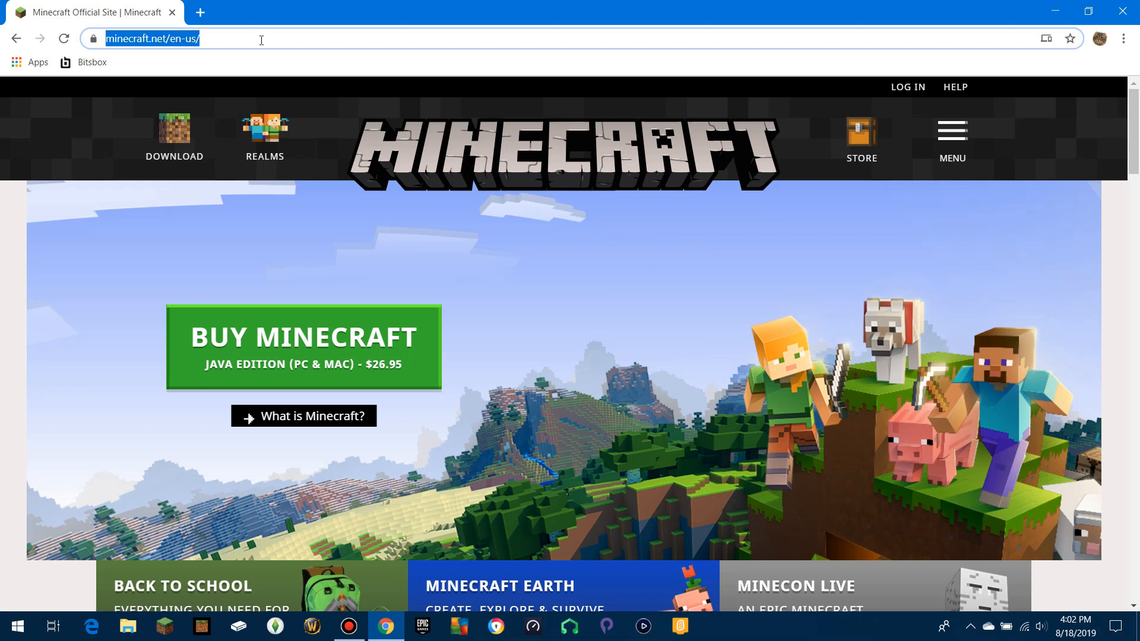
left_click(262, 40)
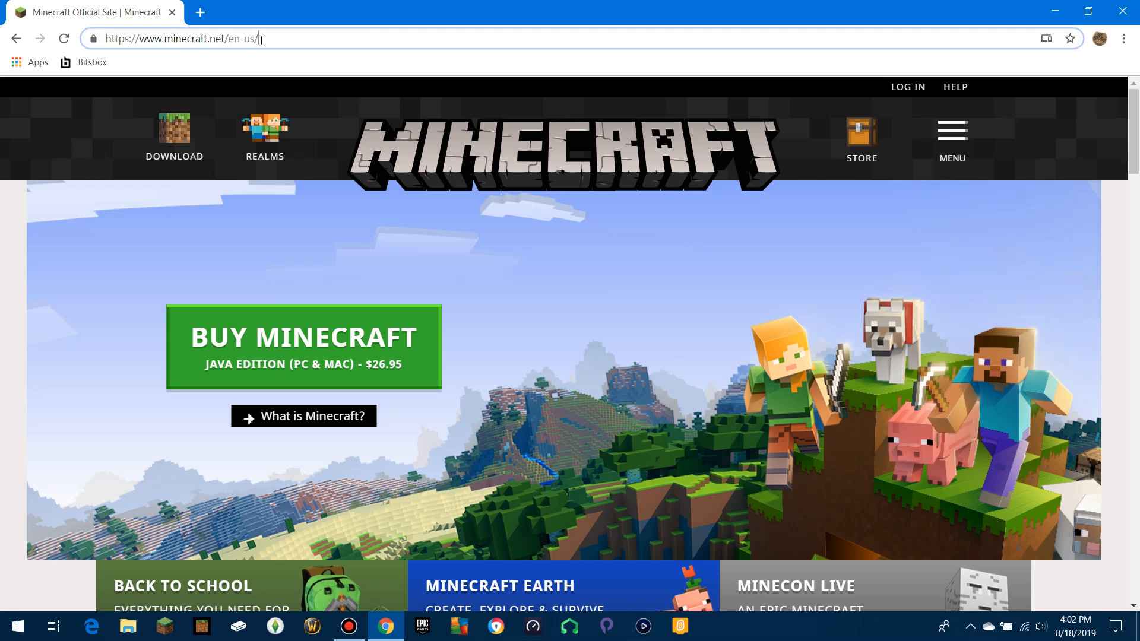
type("download/server/bedrock")
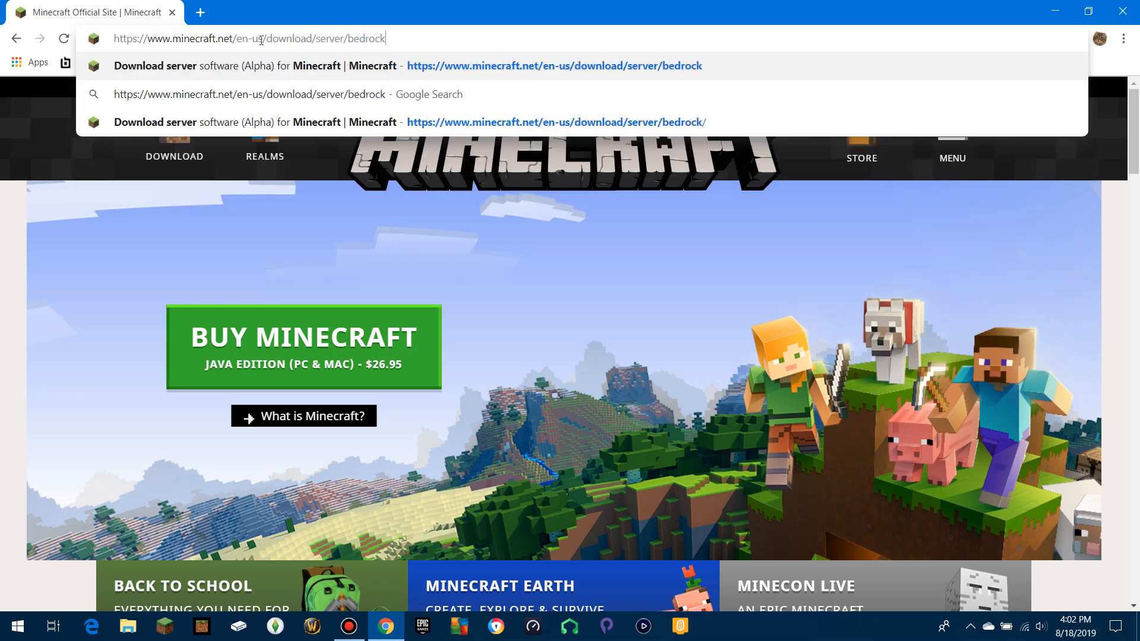
key("Return")
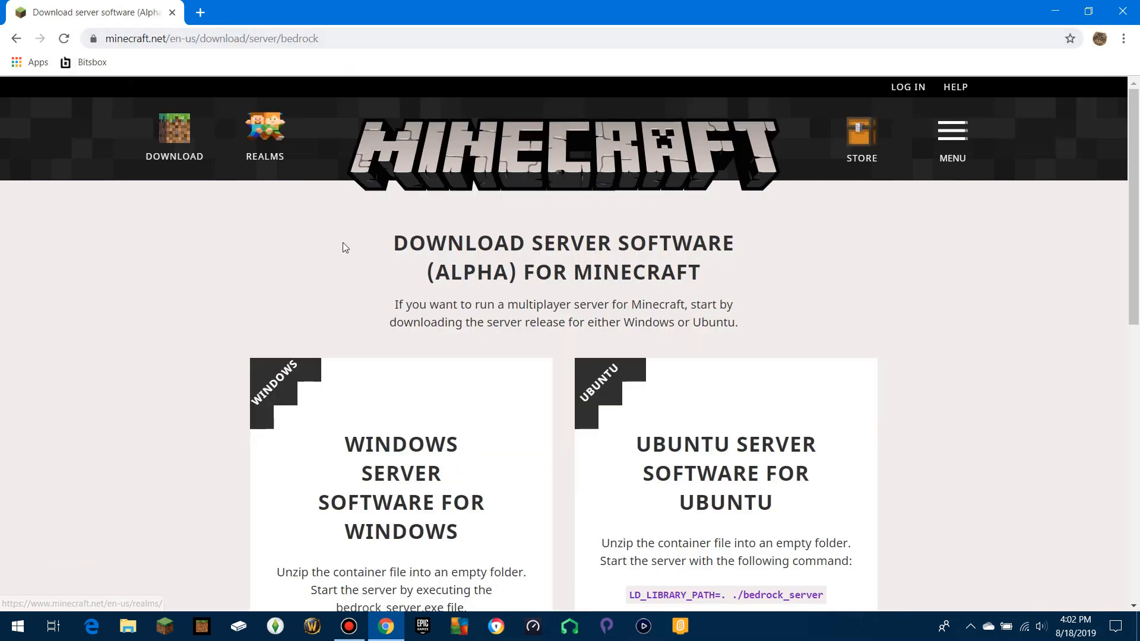
Step: Agree to the Minecraft End User License Agreement for the Windows server software and download it
scroll(469, 267, "down", 2)
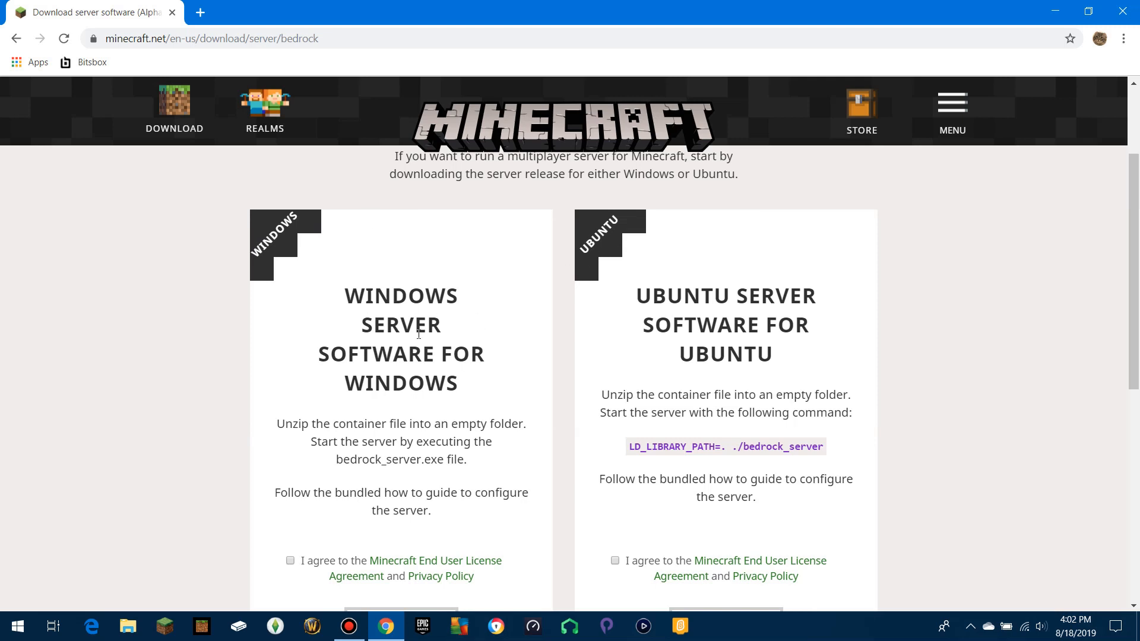
scroll(428, 312, "down", 1)
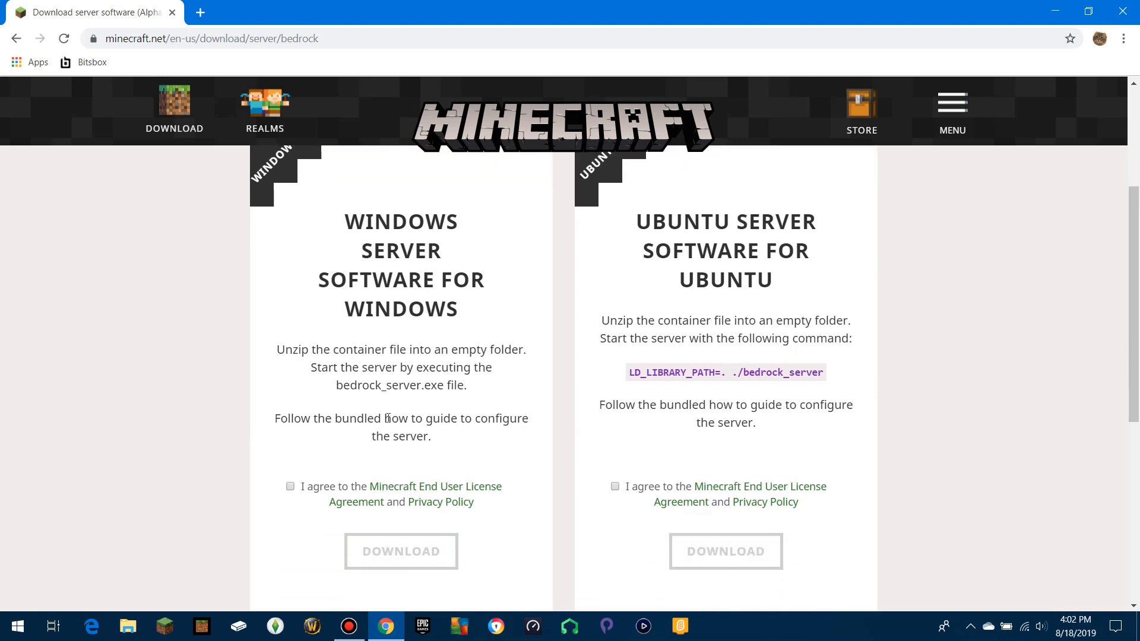
left_click(290, 487)
left_click(417, 565)
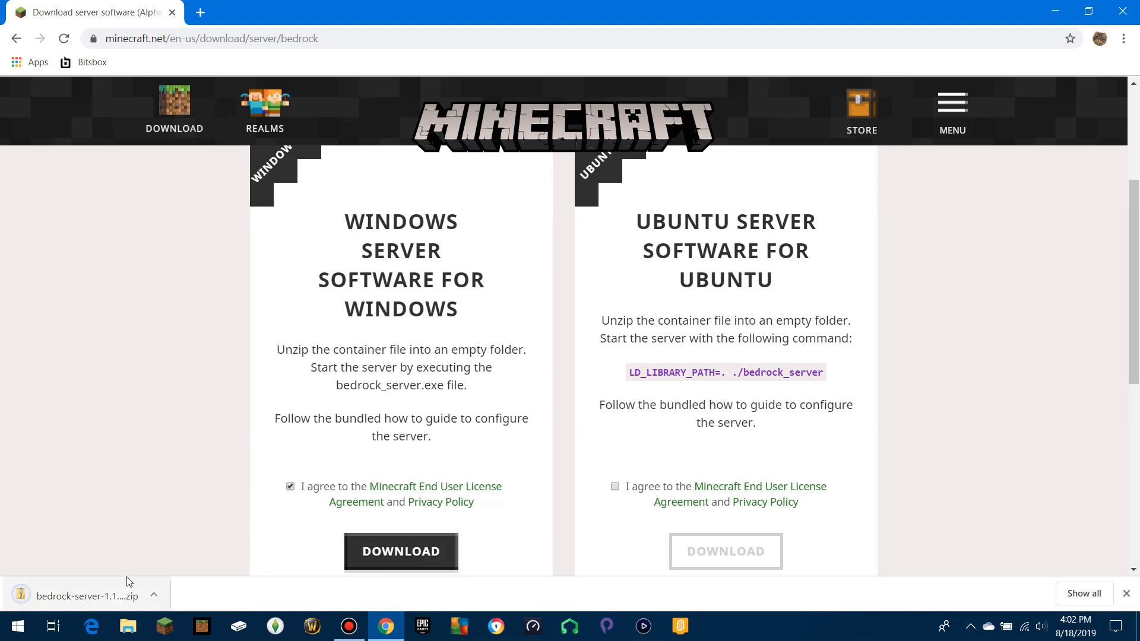
Step: Open the downloaded bedrock-server zip and clear the browser and other windows away to expose the desktop
left_click(118, 593)
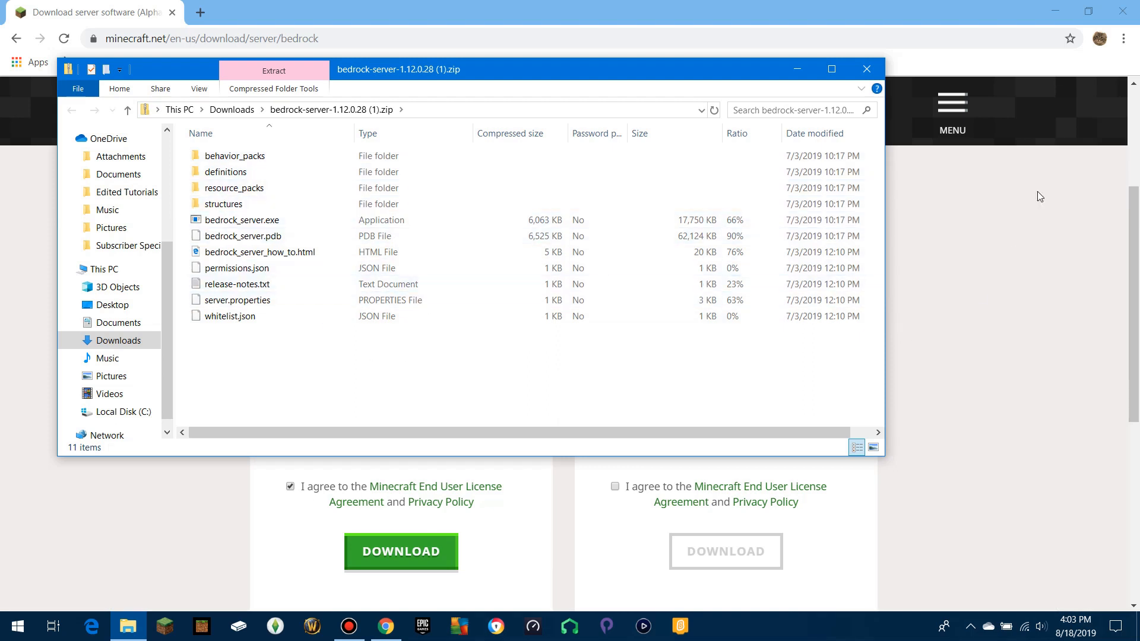
left_click(1119, 11)
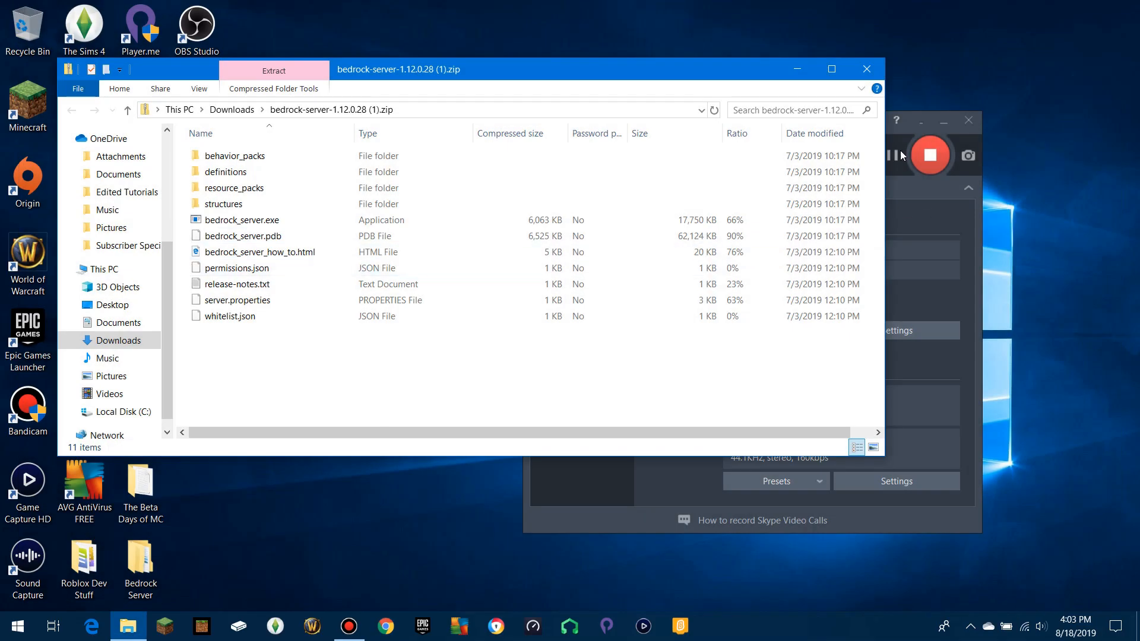
left_click(938, 129)
left_click_drag(703, 86, 804, 257)
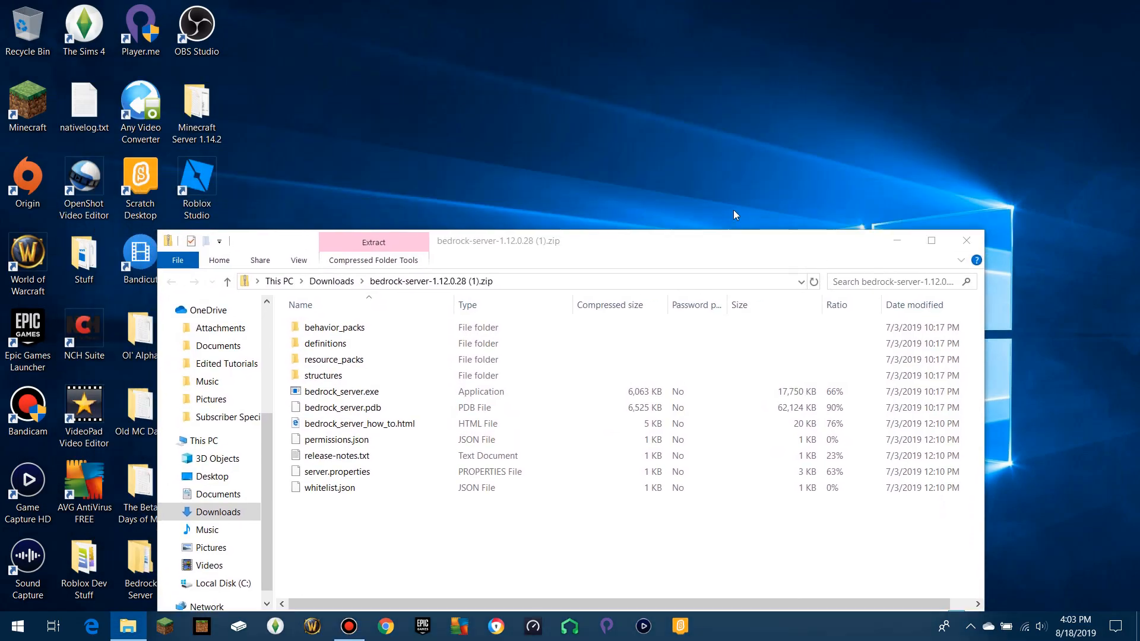
Step: Create a desktop folder named "YouTube Server Tutorial Bedrock" and place it in the open area above the archive window
right_click(522, 123)
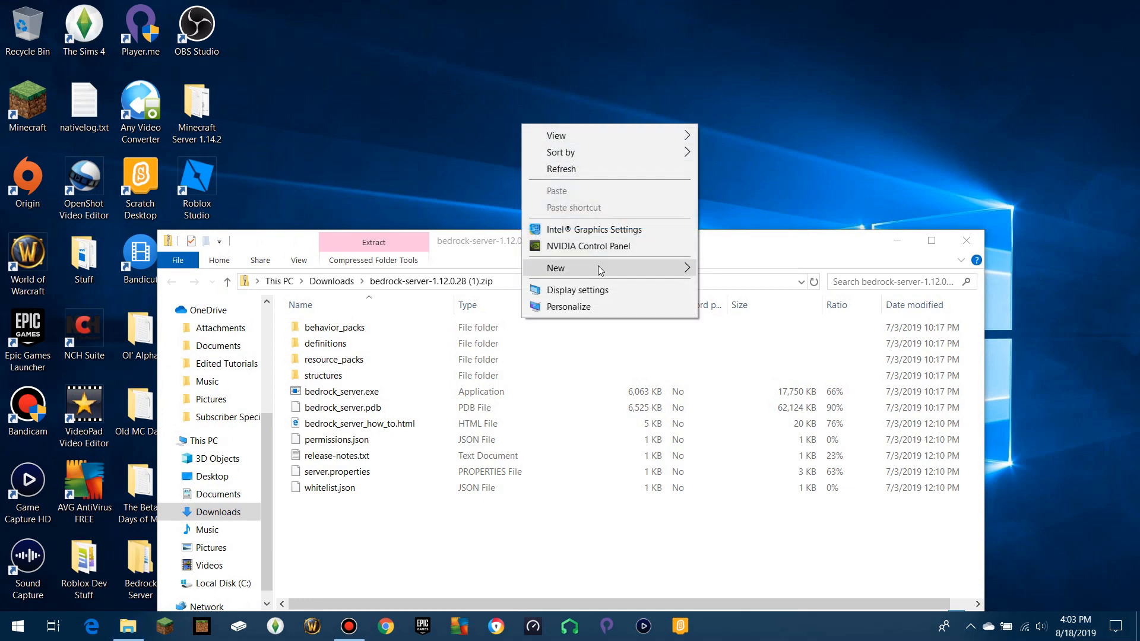
mouse_move(603, 271)
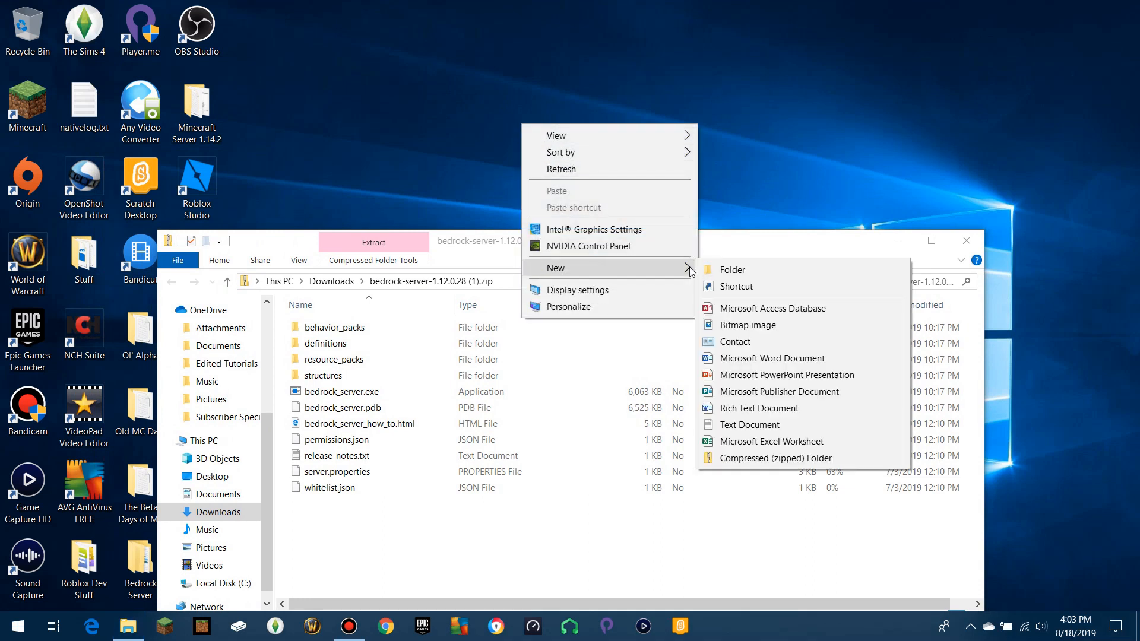
left_click(713, 268)
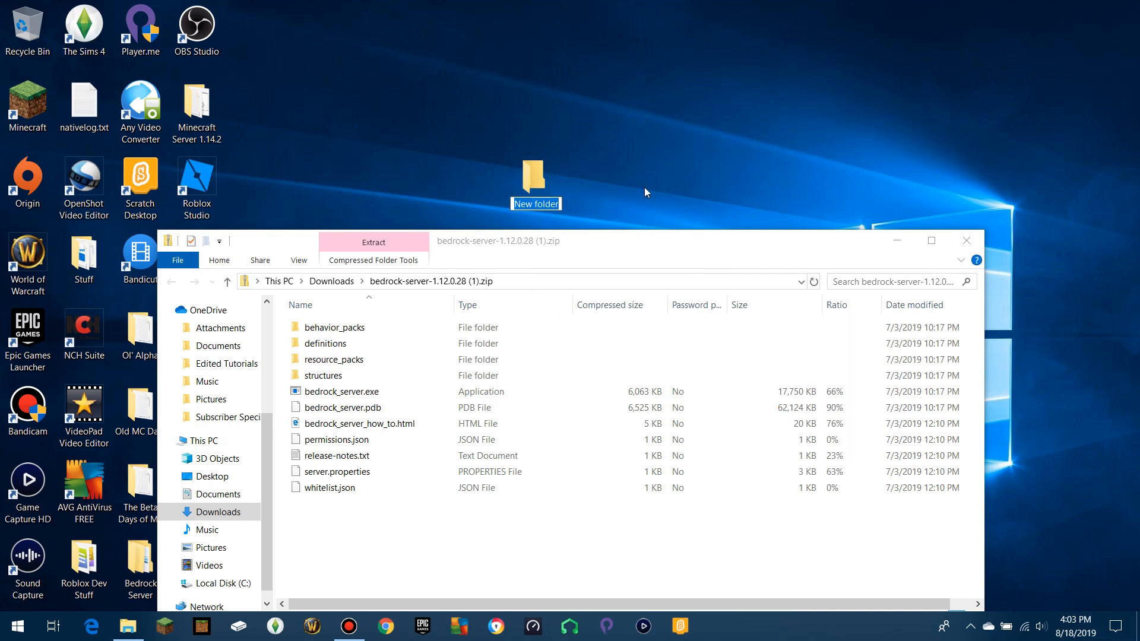
type("Y")
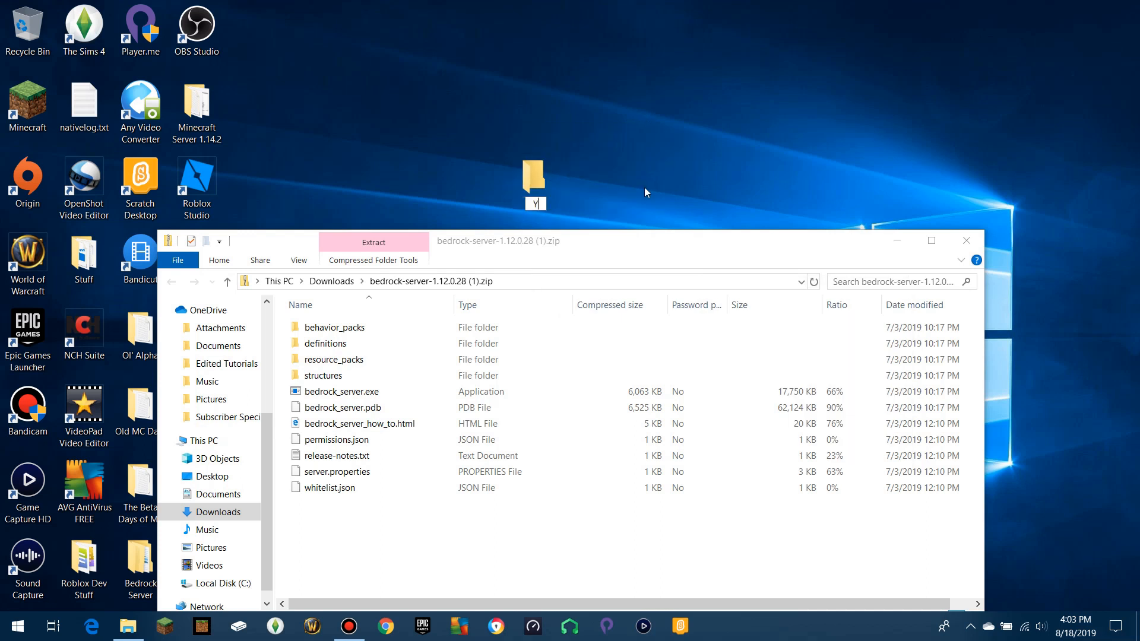
type("ouTube Server Tutorial")
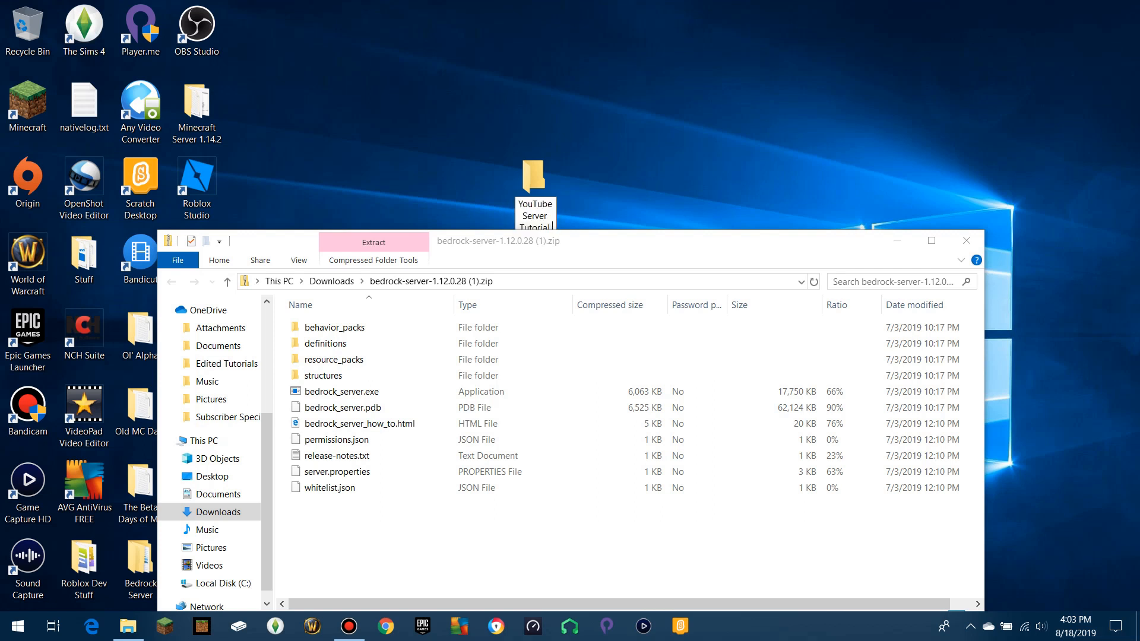
type(" Bedrock")
left_click(564, 171)
left_click_drag(542, 179, 464, 94)
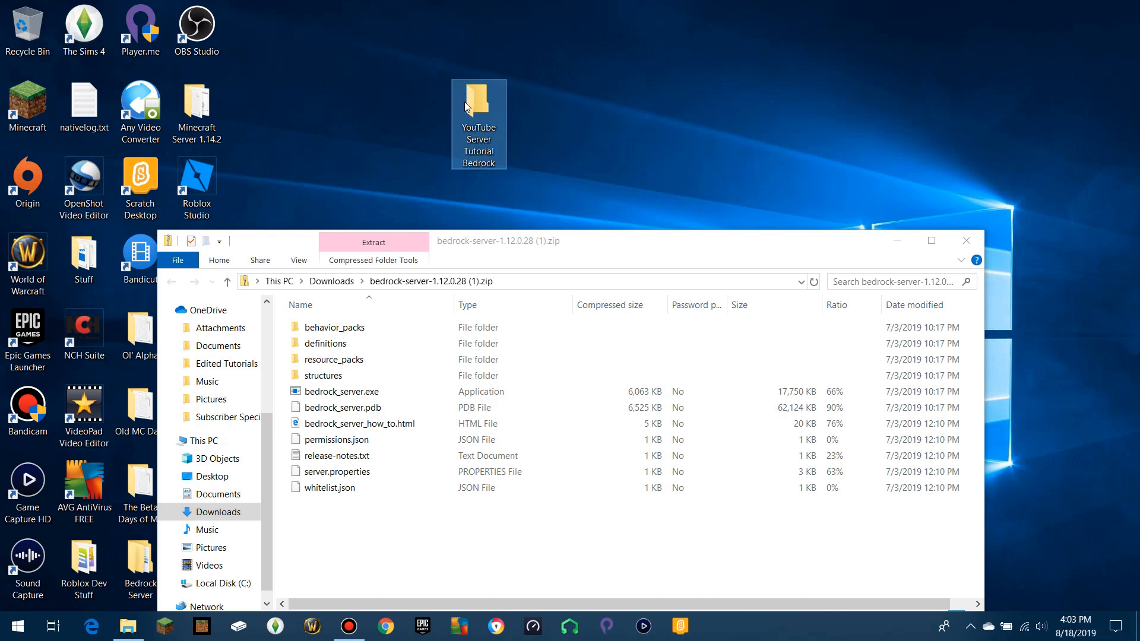
left_click(579, 193)
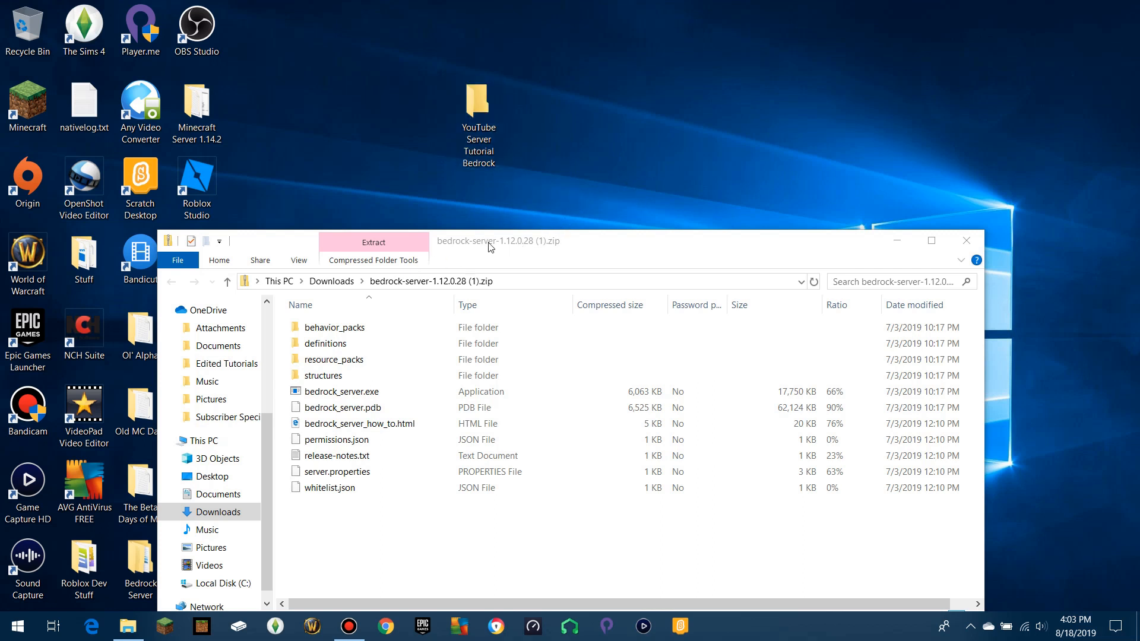
Step: Move bedrock-server-1.12.0.28 (1).zip from Downloads into the YouTube Server Tutorial Bedrock folder and close the Downloads window
left_click(331, 282)
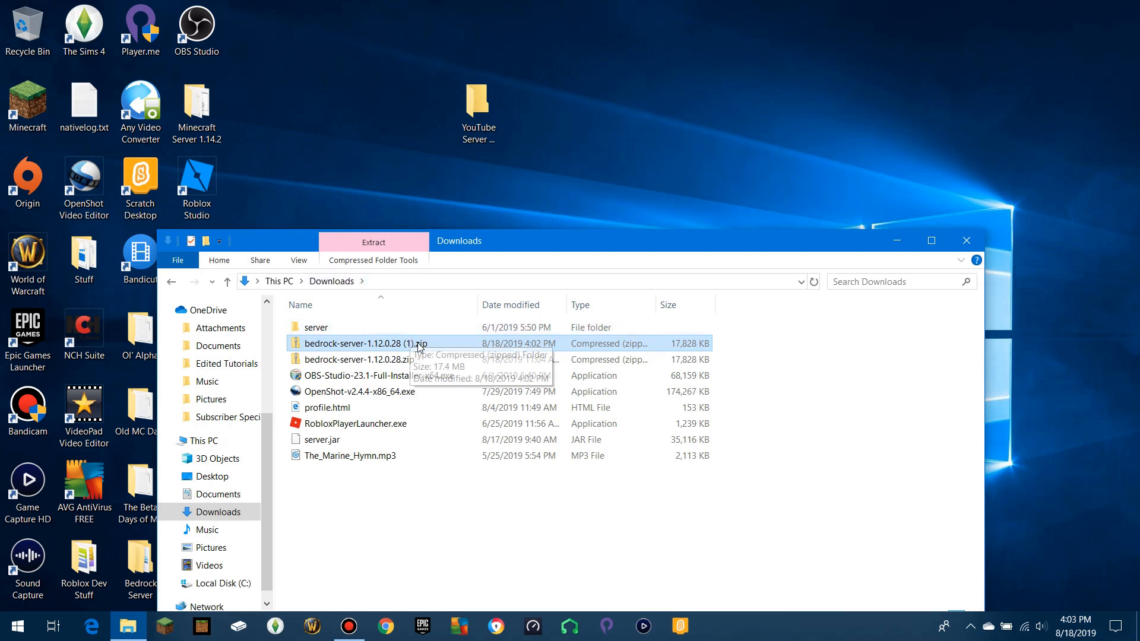
left_click_drag(419, 347, 471, 101)
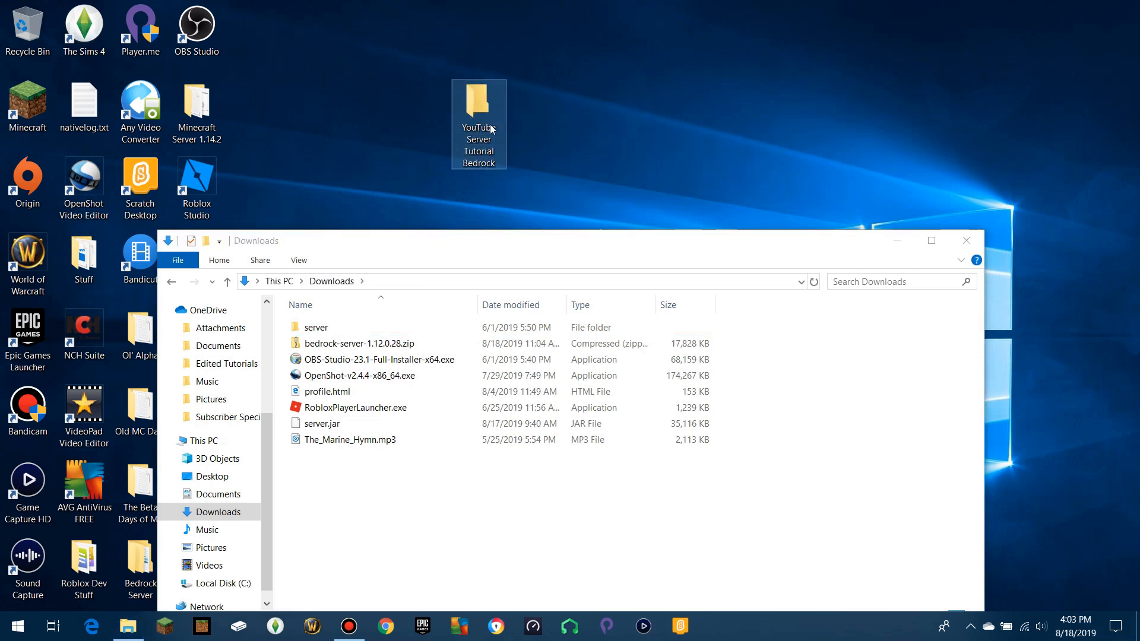
left_click(961, 245)
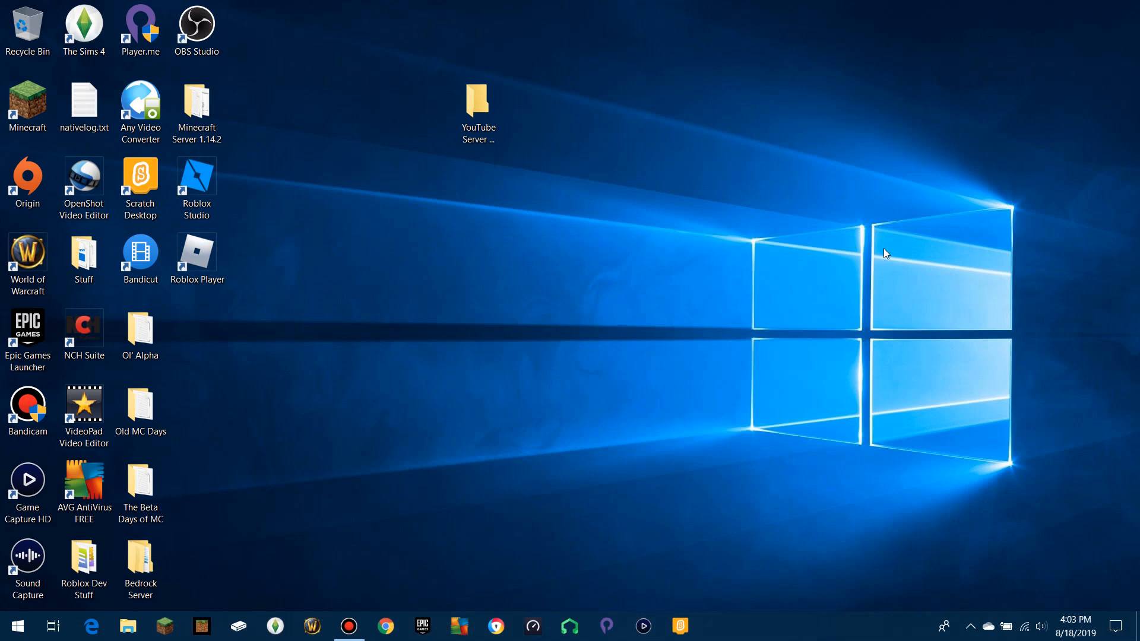
Step: Extract all files of bedrock-server-1.12.0.28 (1).zip inside the YouTube Server Tutorial Bedrock folder, keeping the suggested destination
double_click(484, 139)
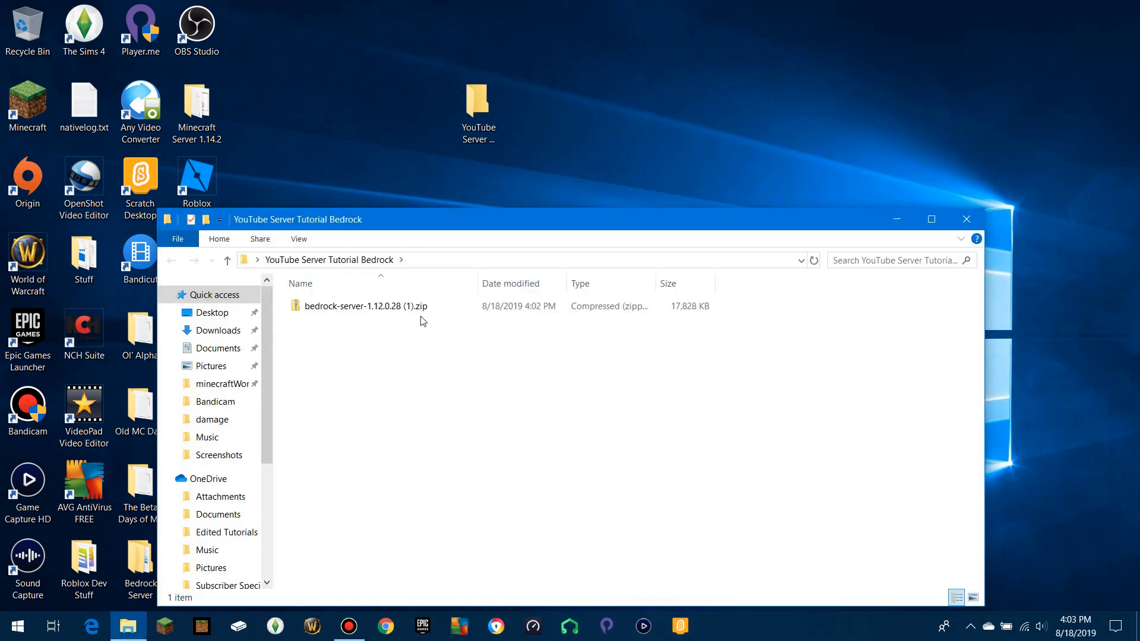
right_click(452, 315)
left_click(454, 307)
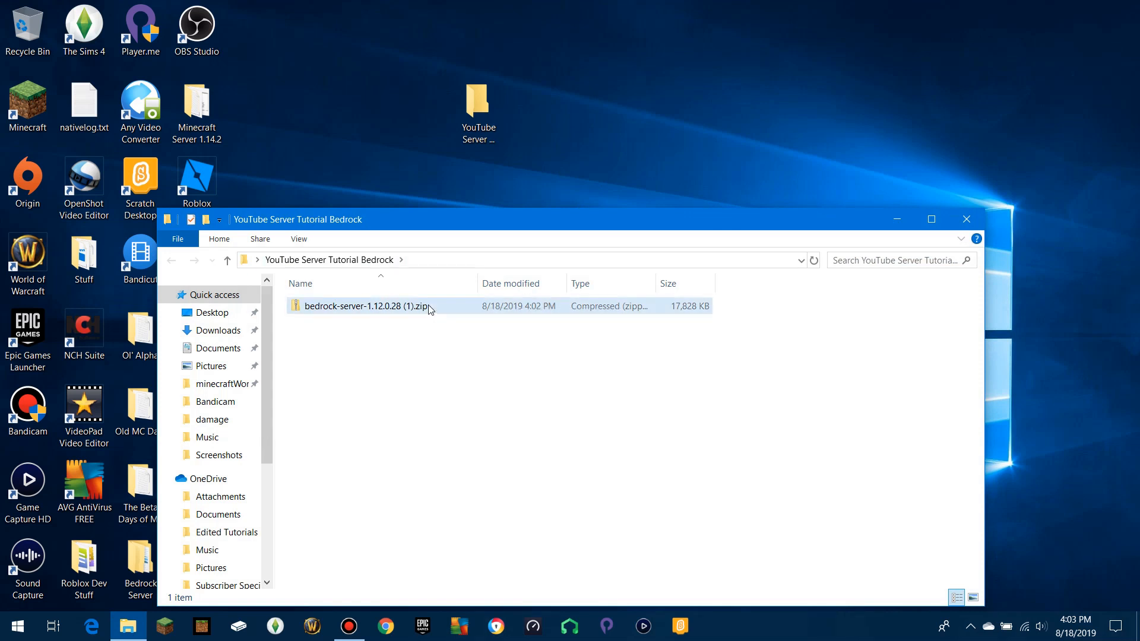
right_click(462, 314)
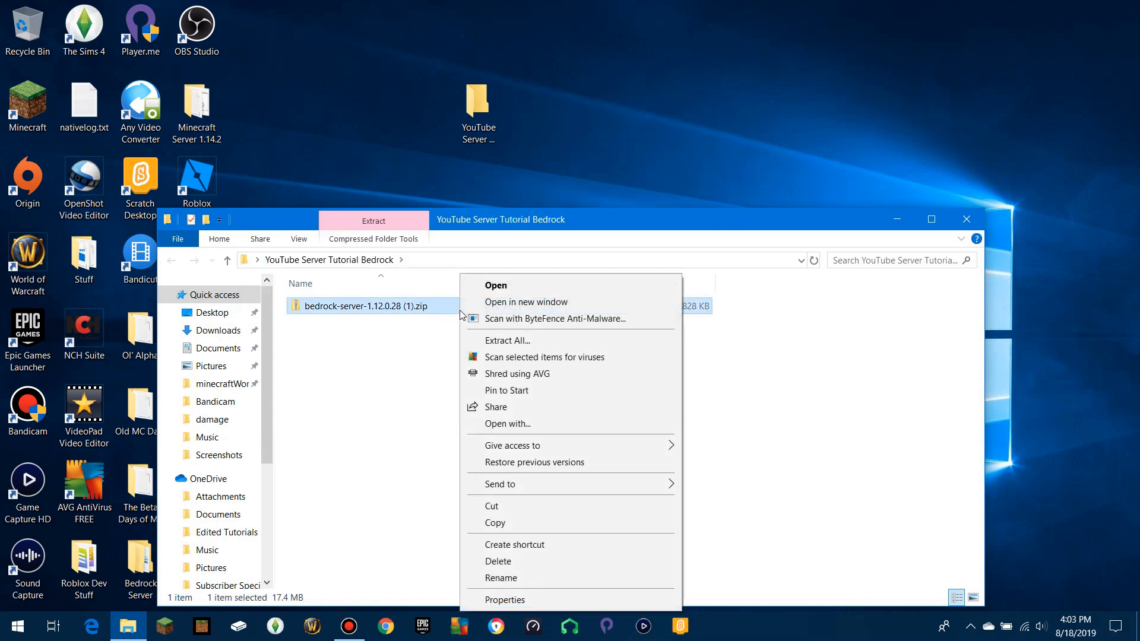
left_click(494, 344)
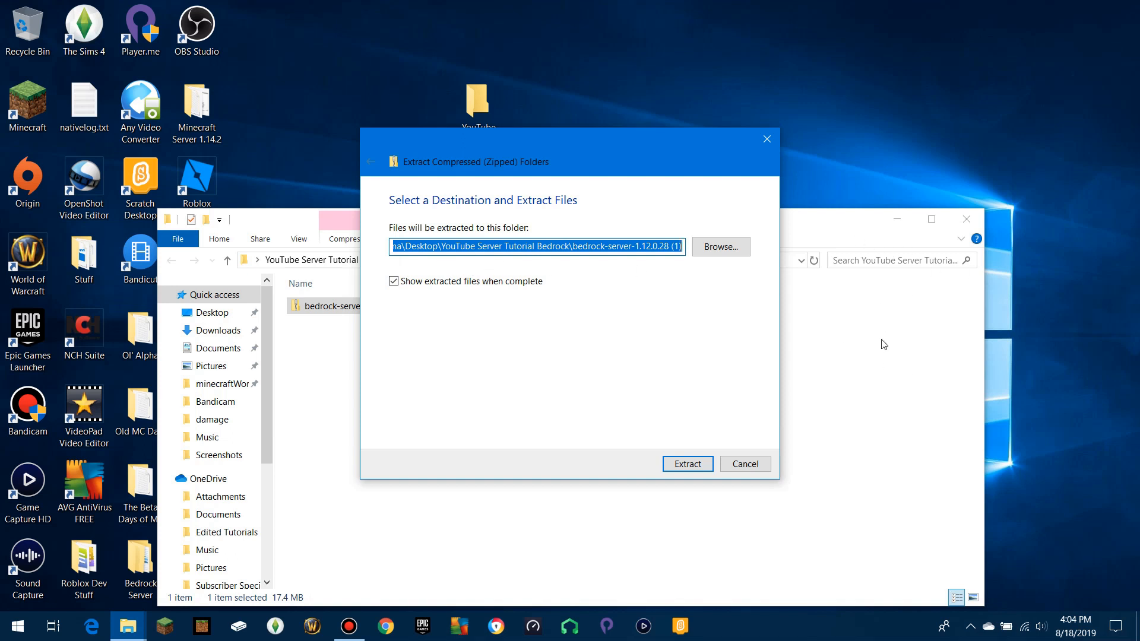
left_click(692, 466)
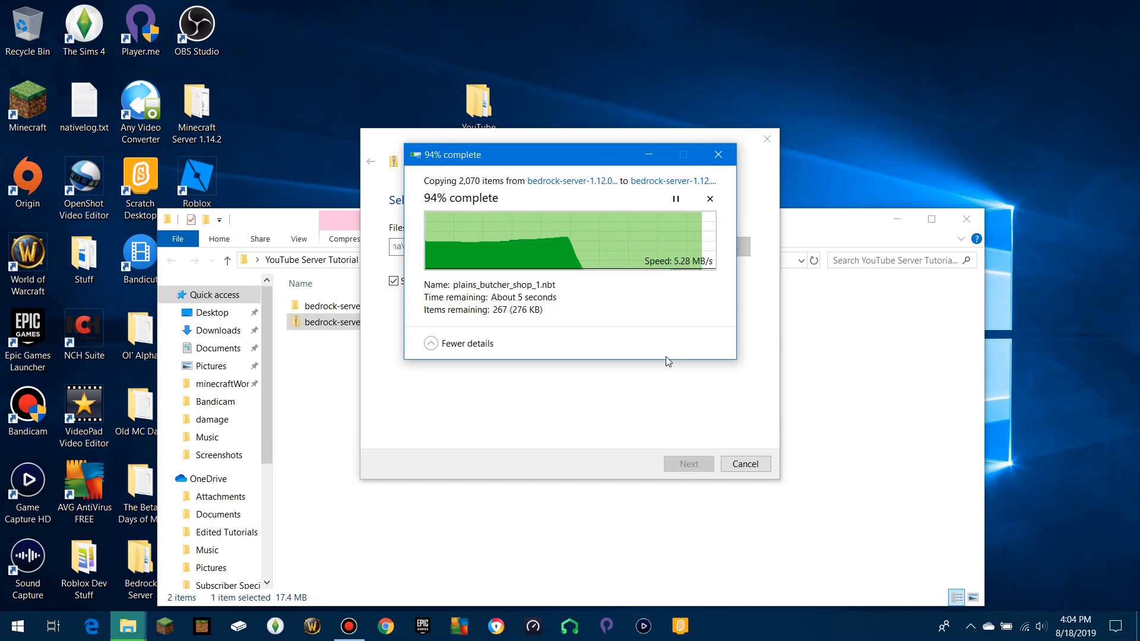
left_click(459, 343)
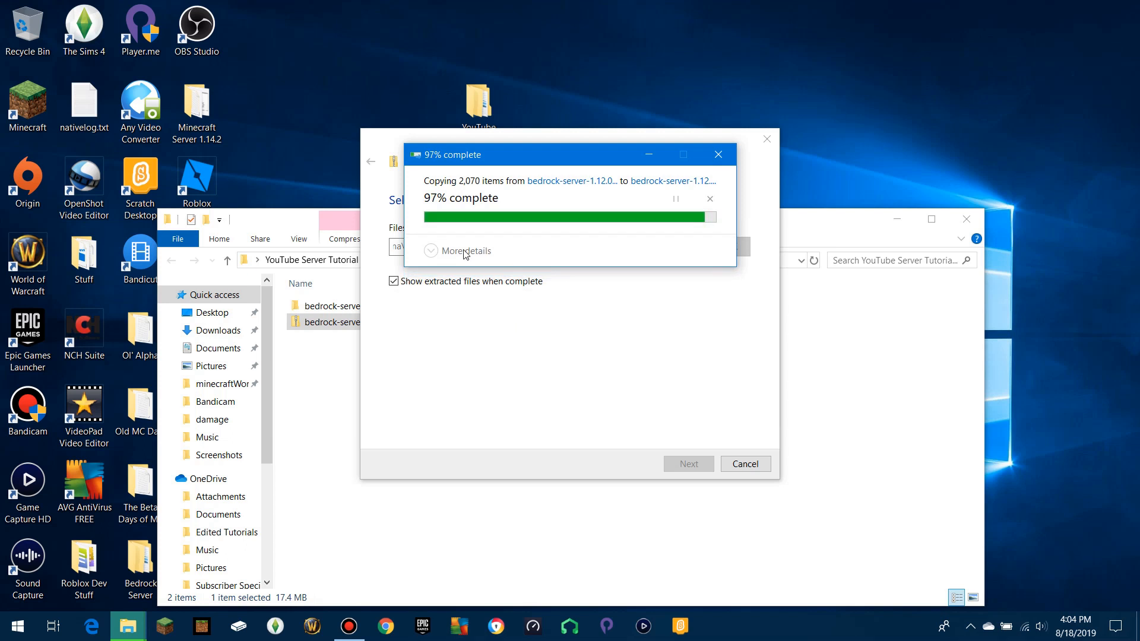
left_click(457, 251)
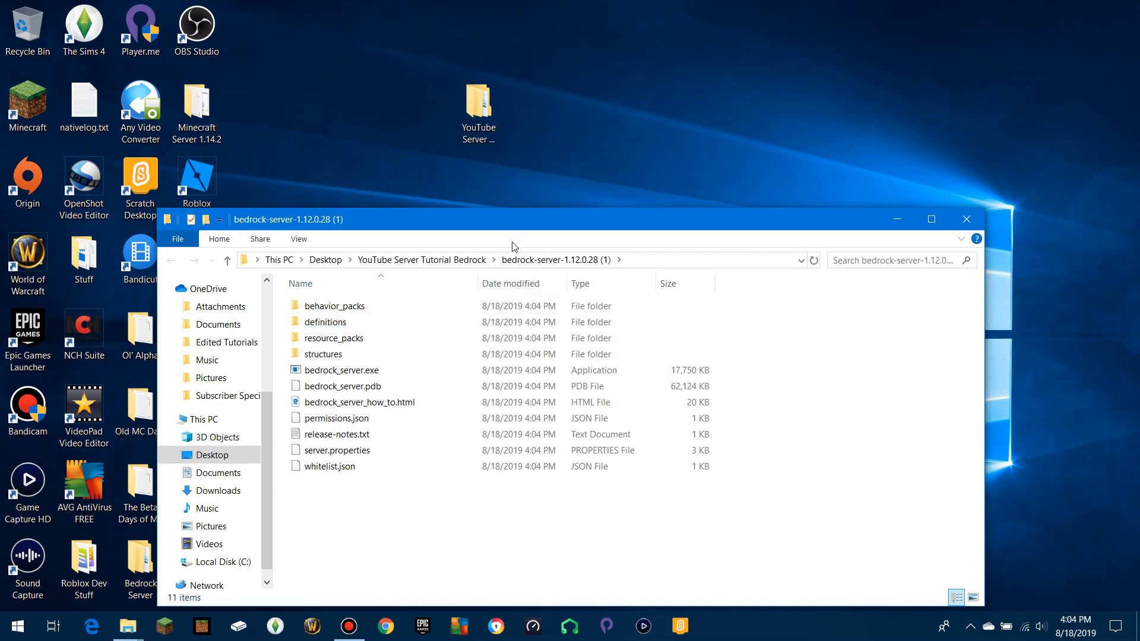
Step: Close the leftover YouTube Server Tutorial Bedrock window and reposition the extracted server folder's window so its whole file list shows
left_click_drag(544, 226, 554, 265)
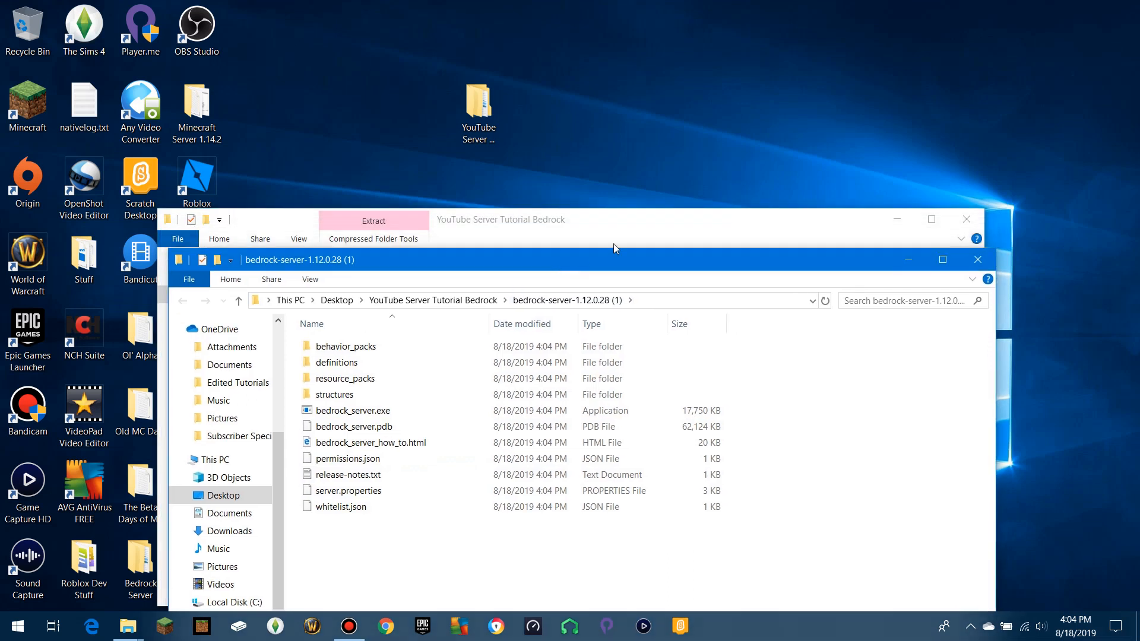
left_click(794, 212)
left_click(966, 218)
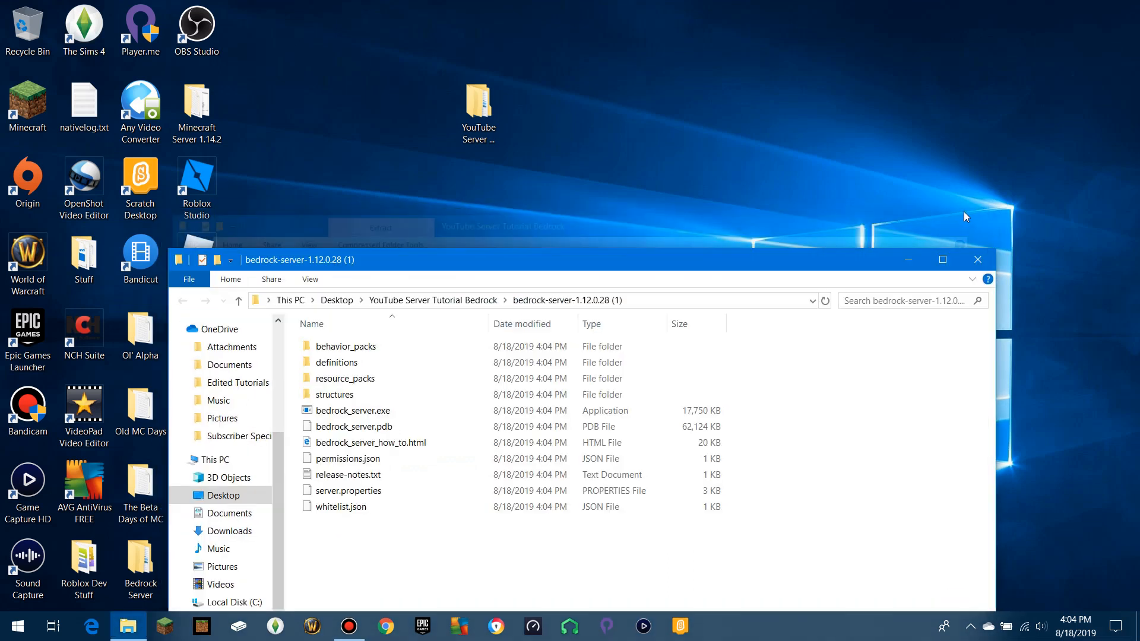
left_click_drag(702, 237, 708, 128)
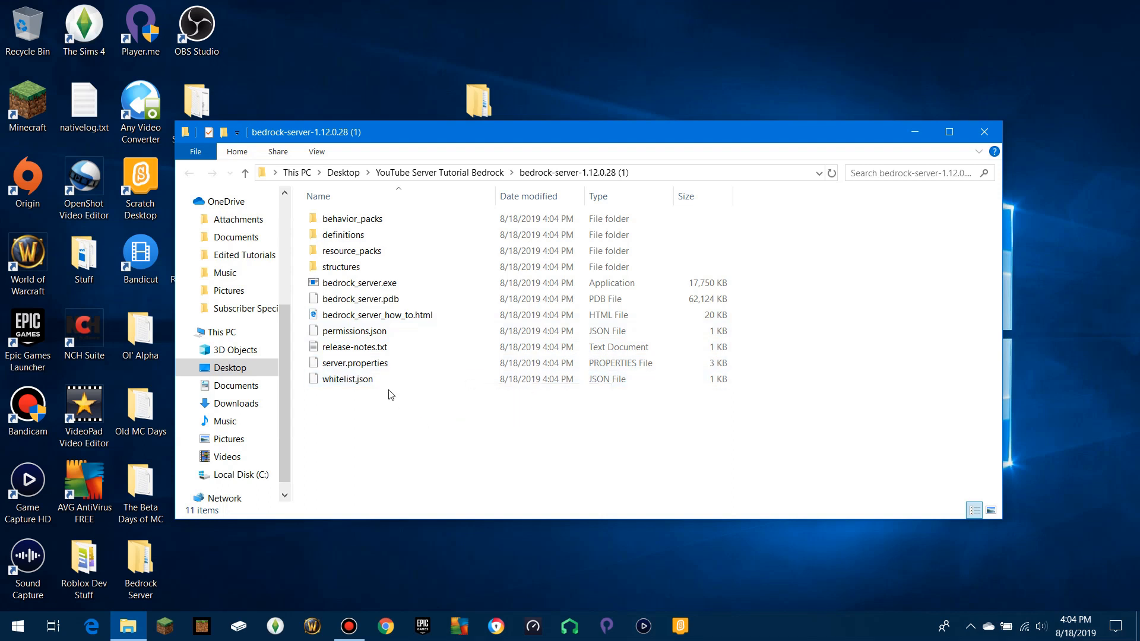
Step: Open server.properties from the extracted server folder with Notepad
left_click(381, 367)
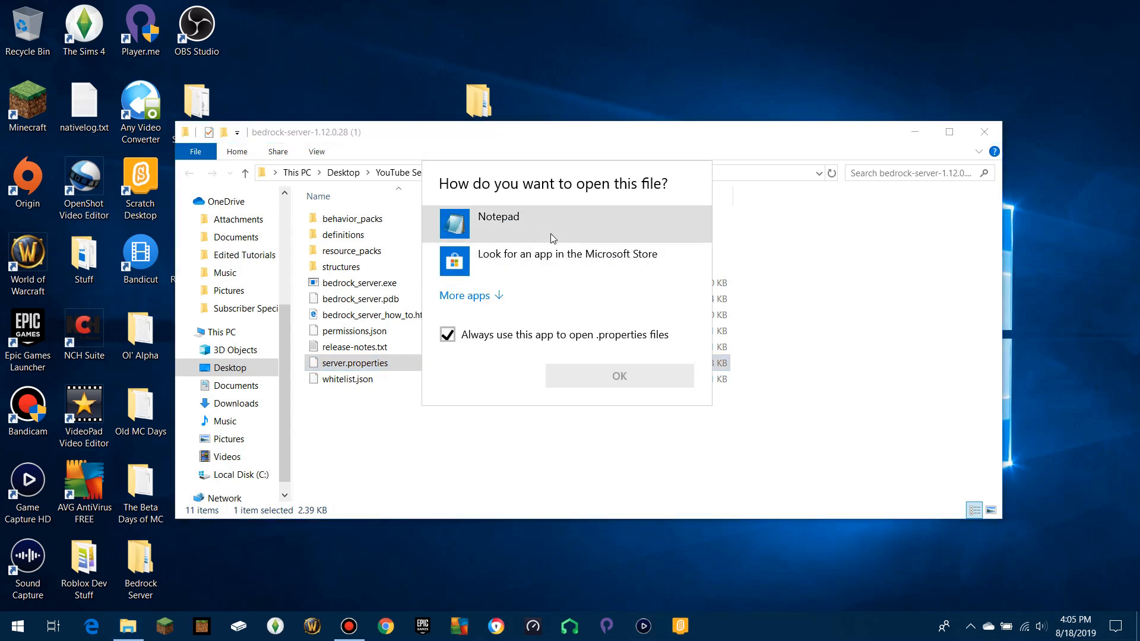
left_click(528, 225)
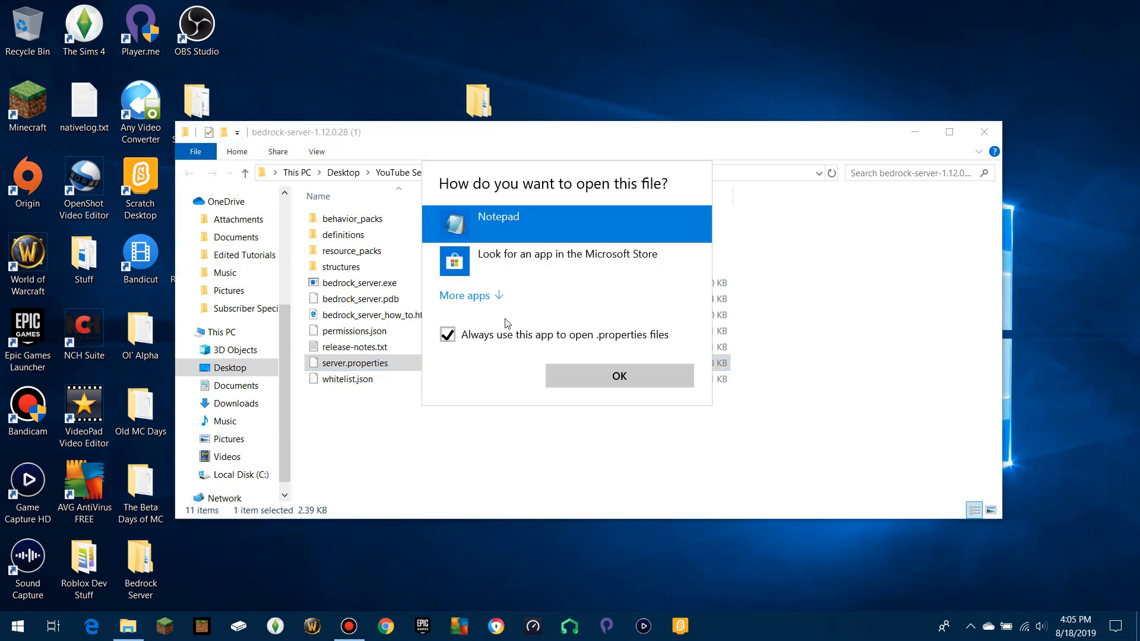
left_click(478, 336)
left_click(597, 376)
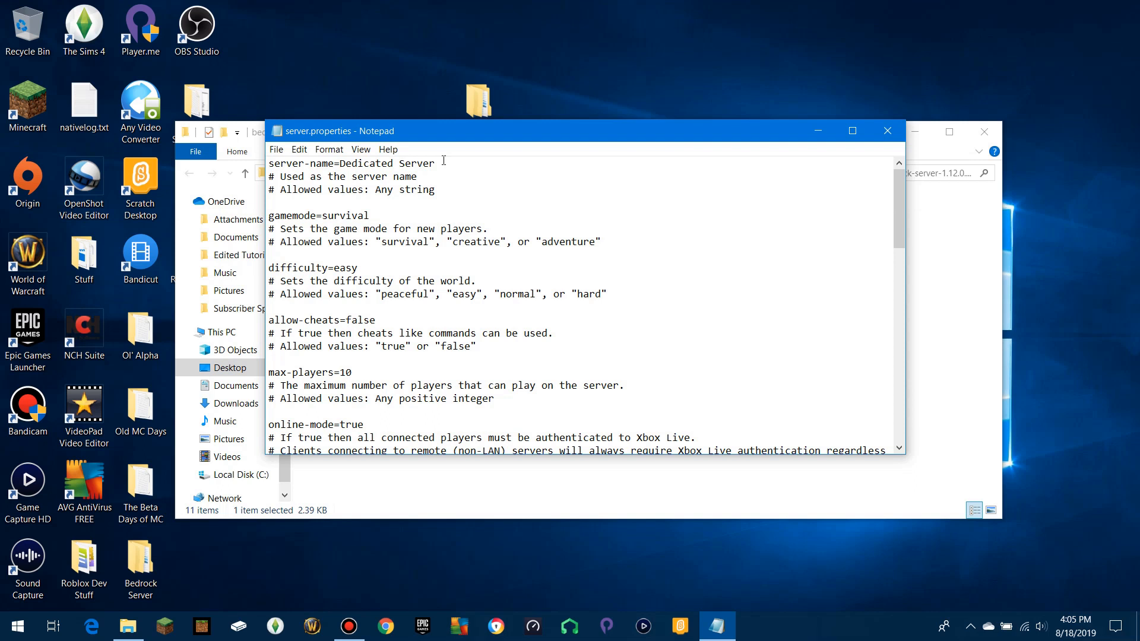
Step: Set the server-name value in server.properties to "YouTube Tutorial Server"
left_click_drag(442, 163, 342, 168)
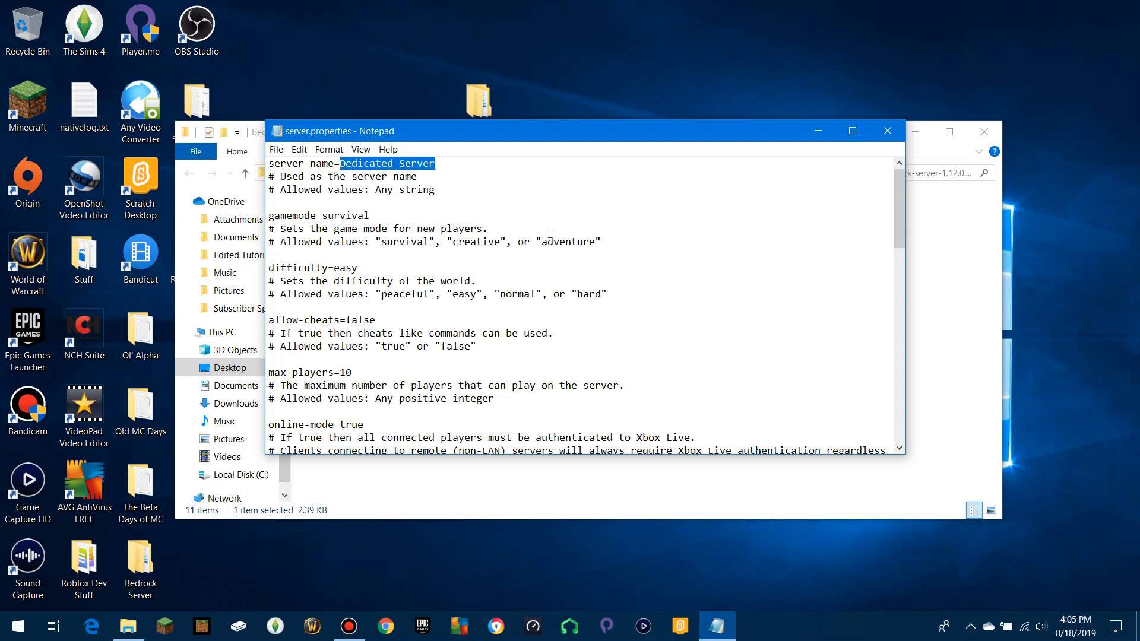
type("Y")
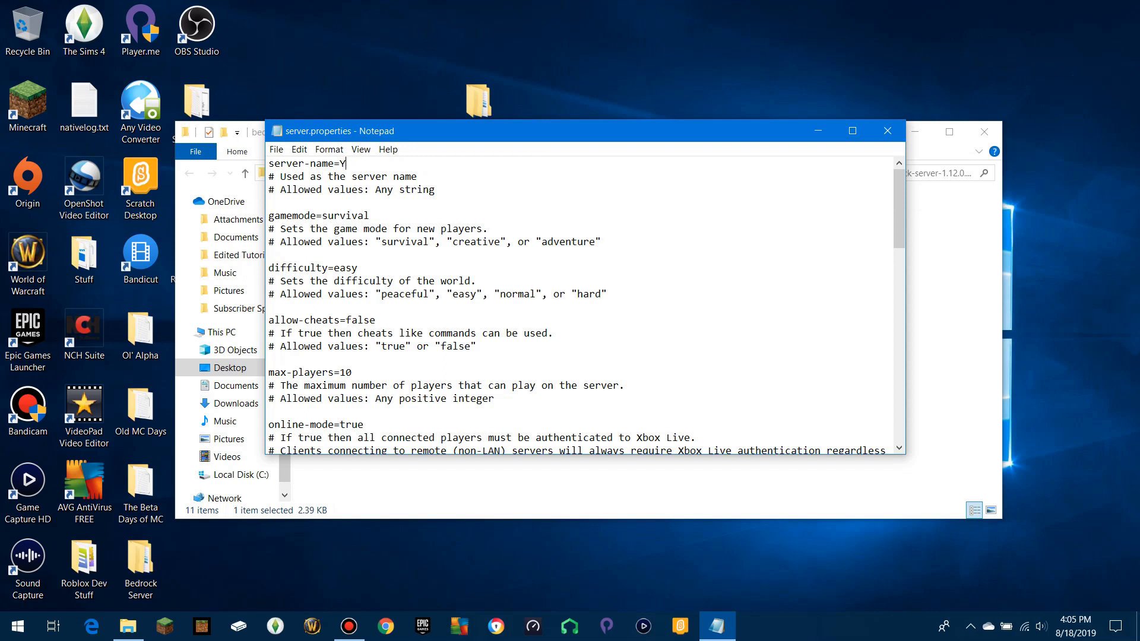
key("BackSpace")
key("BackSpace")
Step: Set the difficulty value to normal
left_click(365, 268)
key("BackSpace")
key("BackSpace")
key("BackSpace")
key("BackSpace")
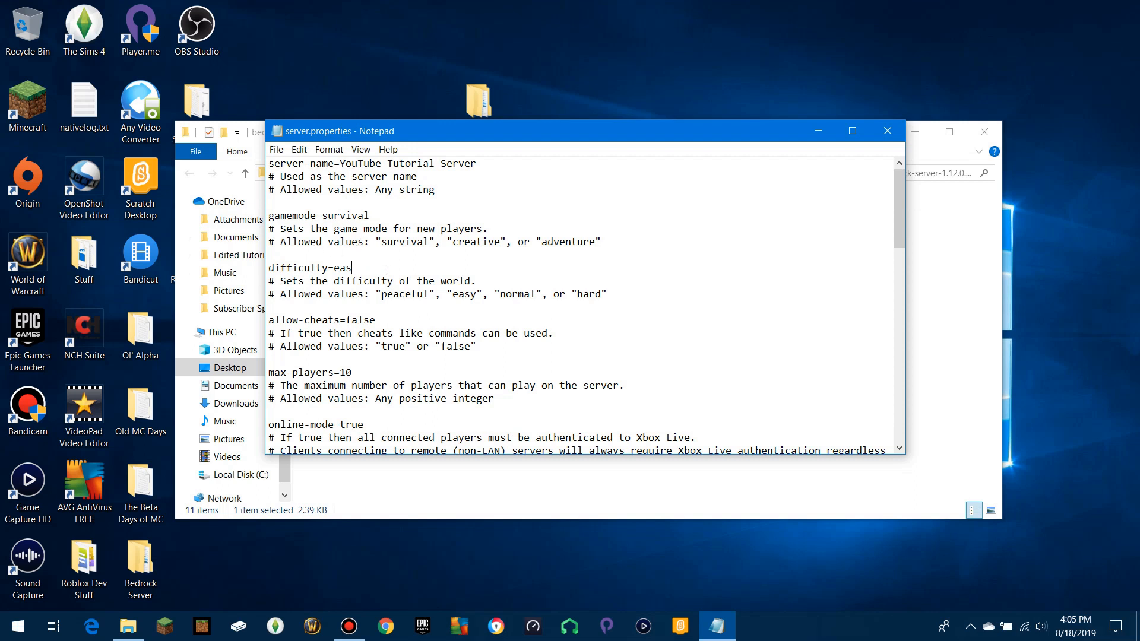
type("normal")
Step: Try a max-players value of 10000, then restore it to 10
scroll(462, 292, "down", 1)
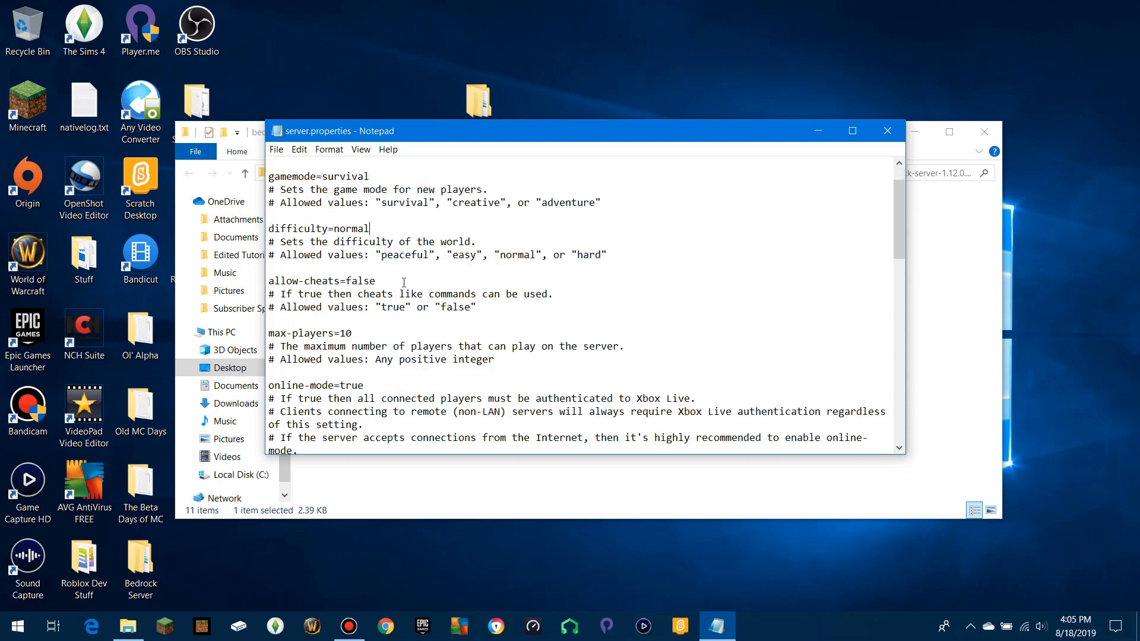
scroll(404, 283, "down", 1)
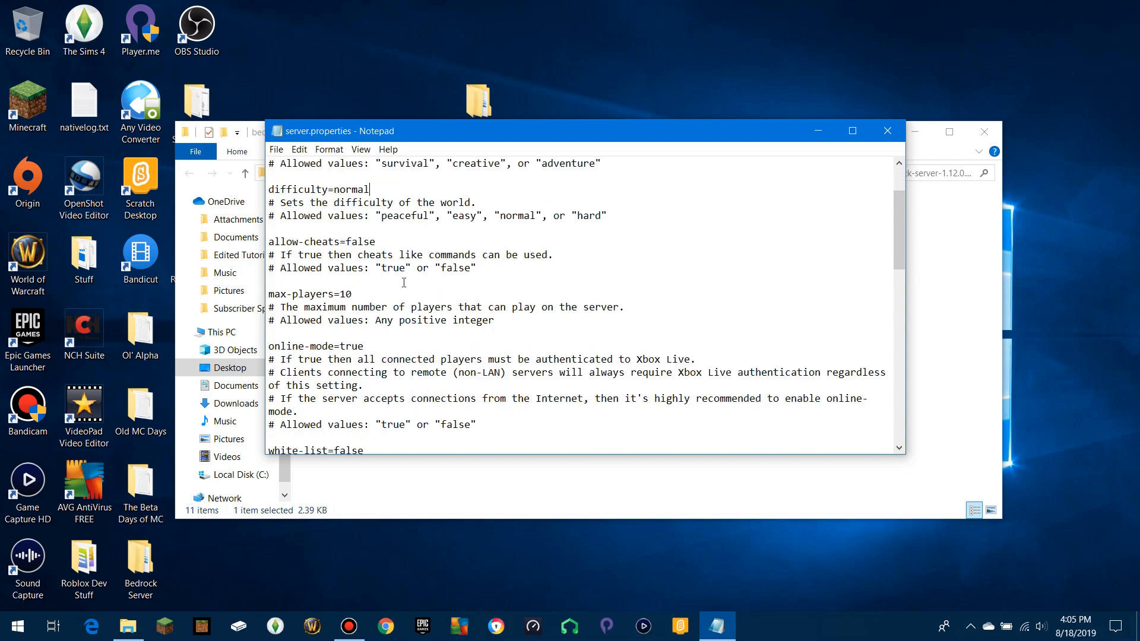
left_click(364, 293)
type("000")
key("BackSpace")
key("BackSpace")
key("BackSpace")
Step: Review the online-mode and white-list settings and their explanatory comments
scroll(386, 345, "down", 2)
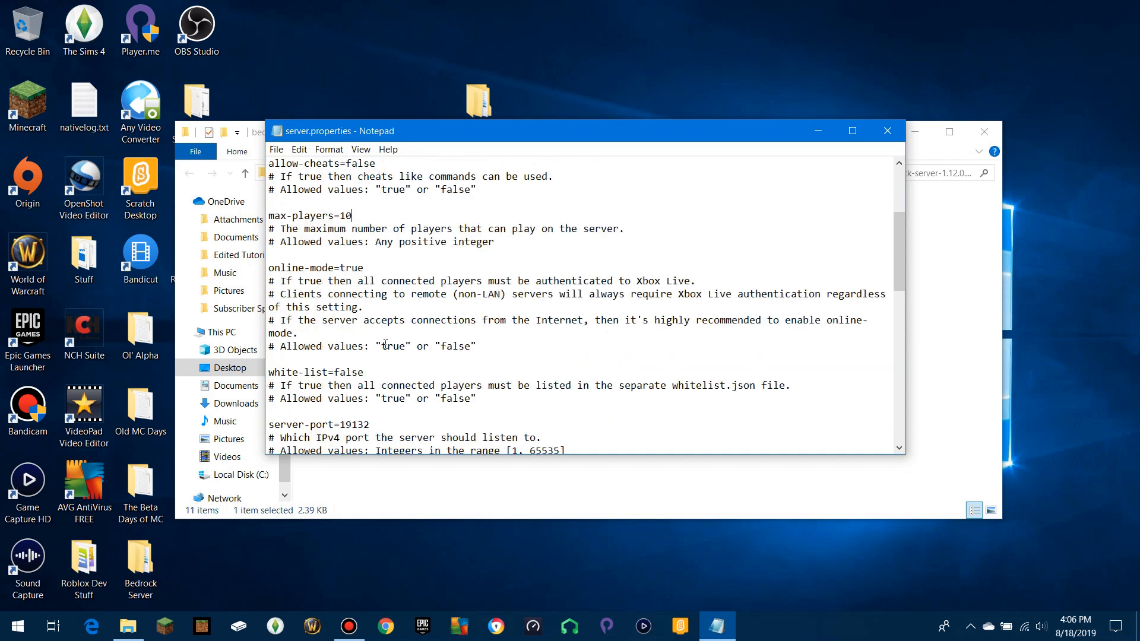
left_click(380, 269)
left_click_drag(385, 272, 339, 270)
key("End")
scroll(467, 300, "down", 2)
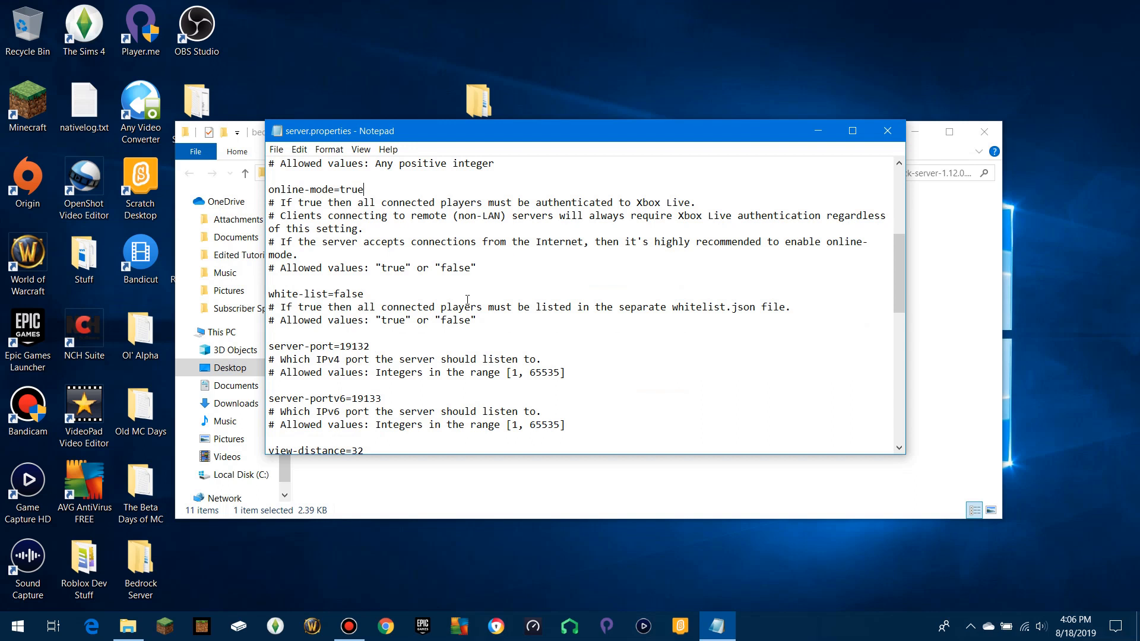
left_click(405, 305)
left_click_drag(365, 294, 336, 296)
left_click(338, 296)
Step: Review the server-port and server-portv6 settings along with their allowed integer ranges
scroll(457, 298, "down", 1)
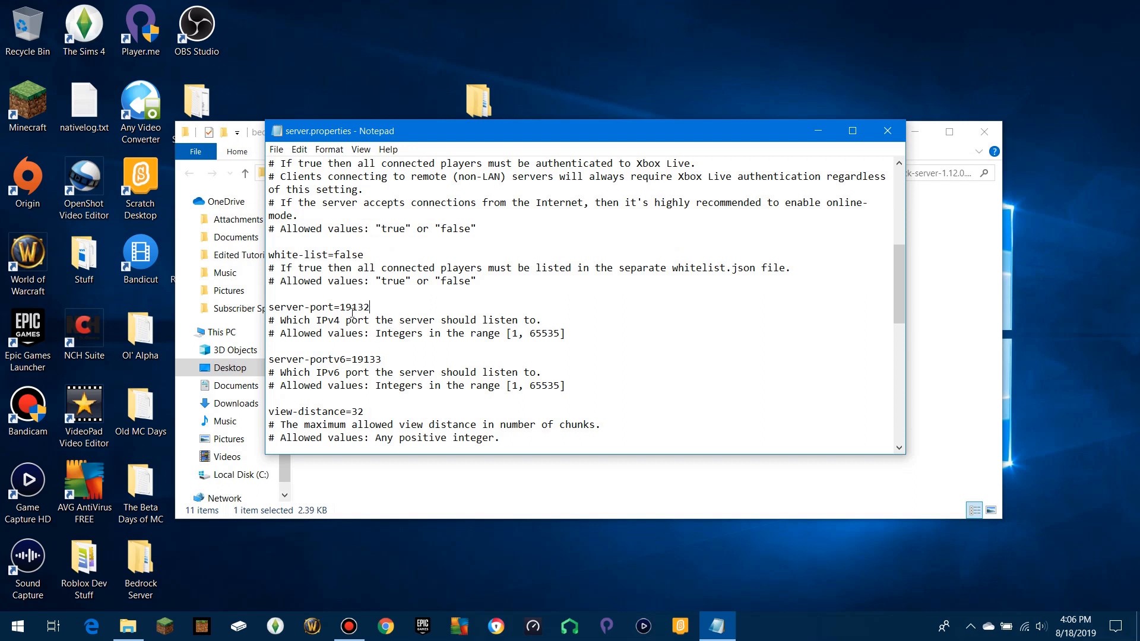
left_click_drag(344, 307, 373, 308)
left_click(392, 313)
left_click_drag(352, 359, 383, 358)
left_click(383, 358)
scroll(404, 358, "down", 2)
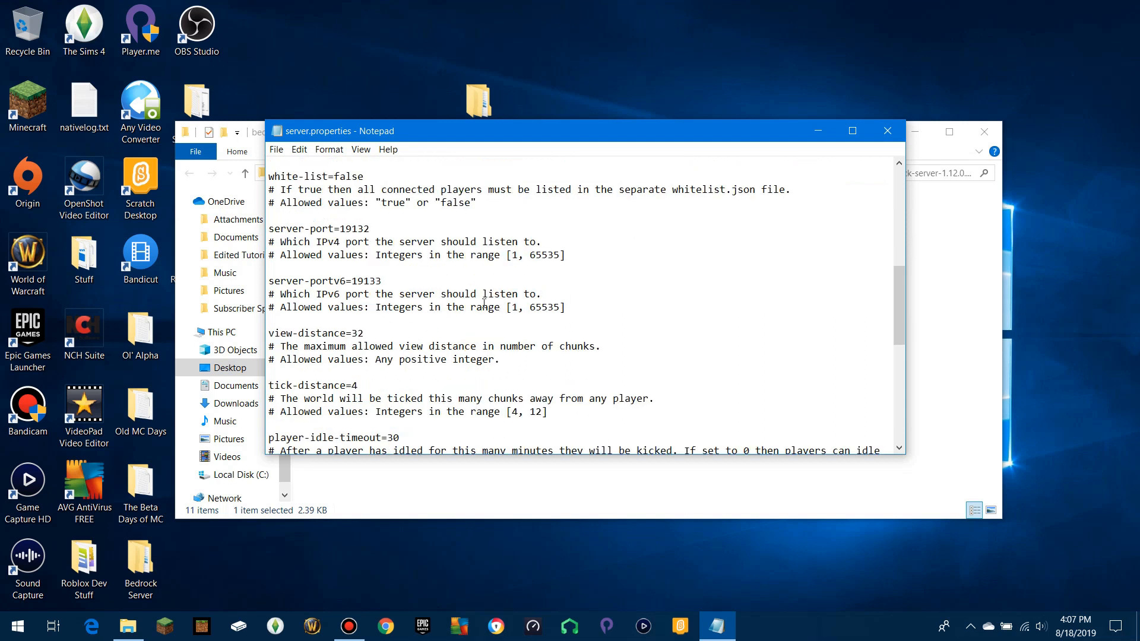
left_click_drag(511, 255, 562, 255)
left_click(603, 307)
Step: Try a view-distance value of 12 and look at the tick-distance setting
key("BackSpace")
key("BackSpace")
type("12")
scroll(440, 307, "down", 2)
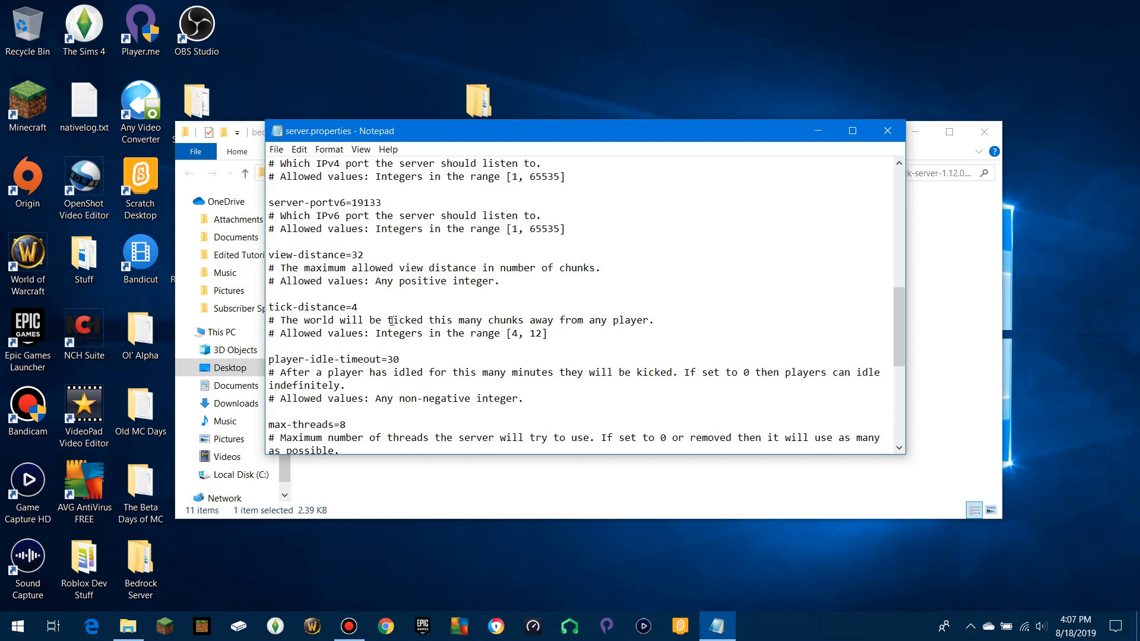
left_click(391, 310)
Step: Try a player-idle-timeout of 0, then restore it to 30
left_click(430, 360)
scroll(429, 360, "down", 2)
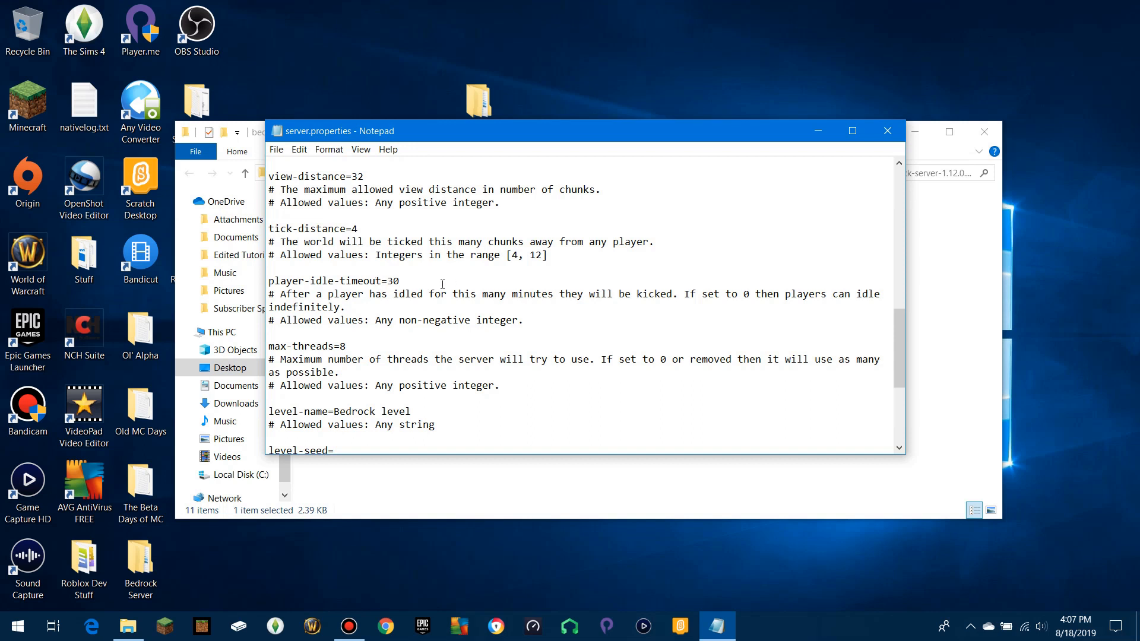
key("BackSpace")
key("BackSpace")
type("0")
key("BackSpace")
type("30")
Step: Try a max-threads value of 0, then restore it to 8
left_click(394, 350)
key("BackSpace")
type("0")
key("BackSpace")
type("8")
Step: Compare level-name with the server-name at the start of the file and set level-name to "YouTube Server Tutorial"
scroll(521, 399, "down", 1)
left_click(431, 370)
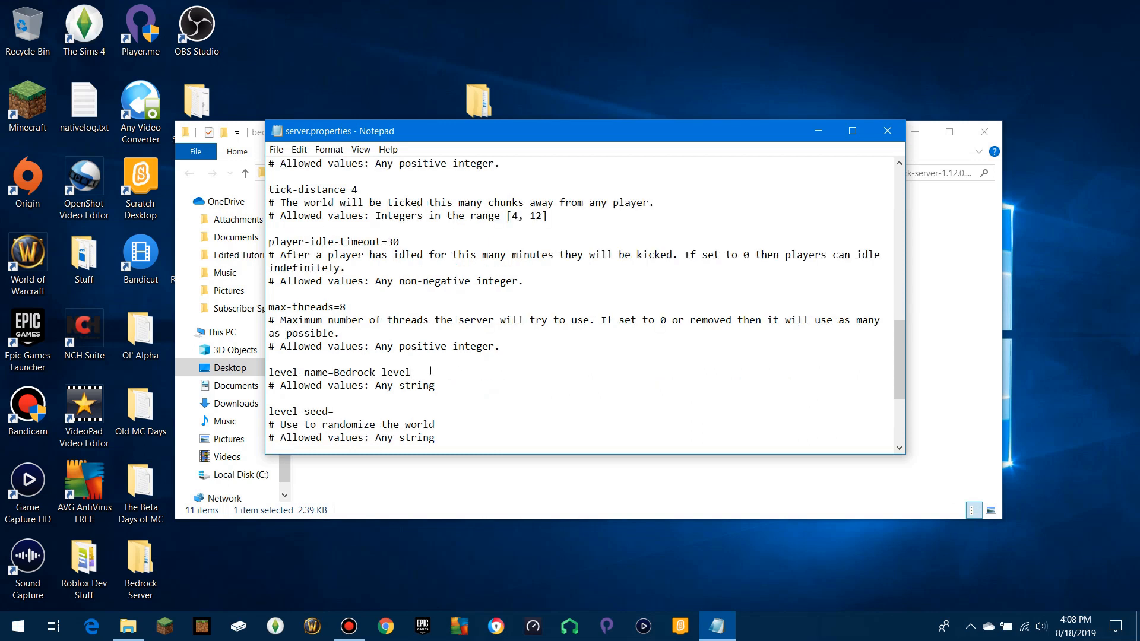
left_click_drag(416, 373, 334, 373)
left_click_drag(894, 348, 891, 184)
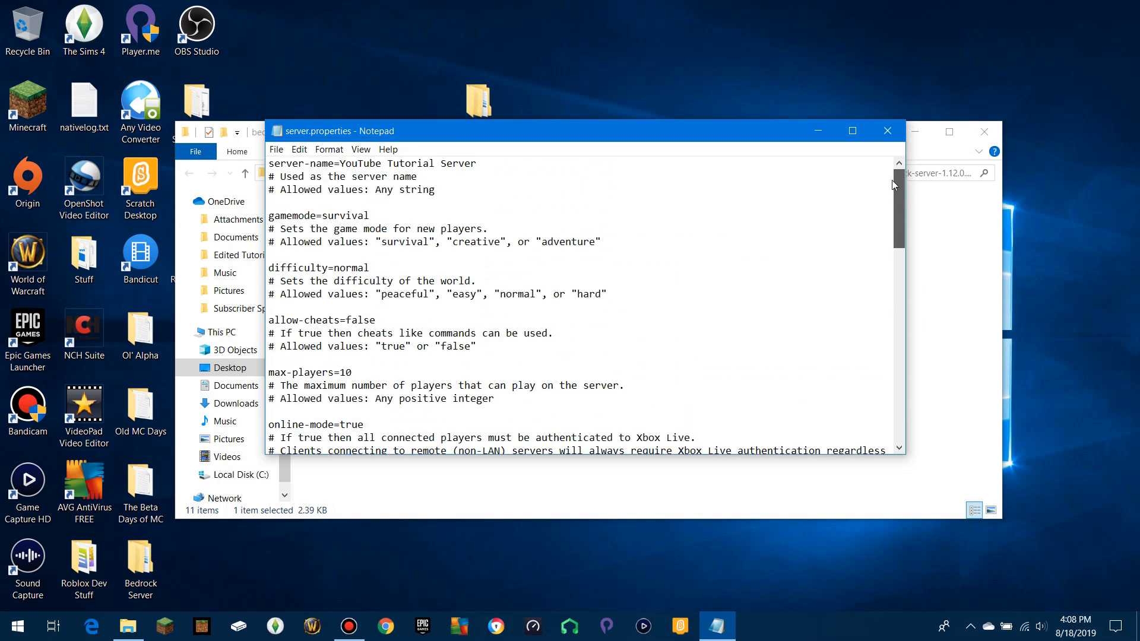
left_click_drag(490, 167, 338, 166)
left_click(468, 184)
left_click_drag(896, 214, 616, 407)
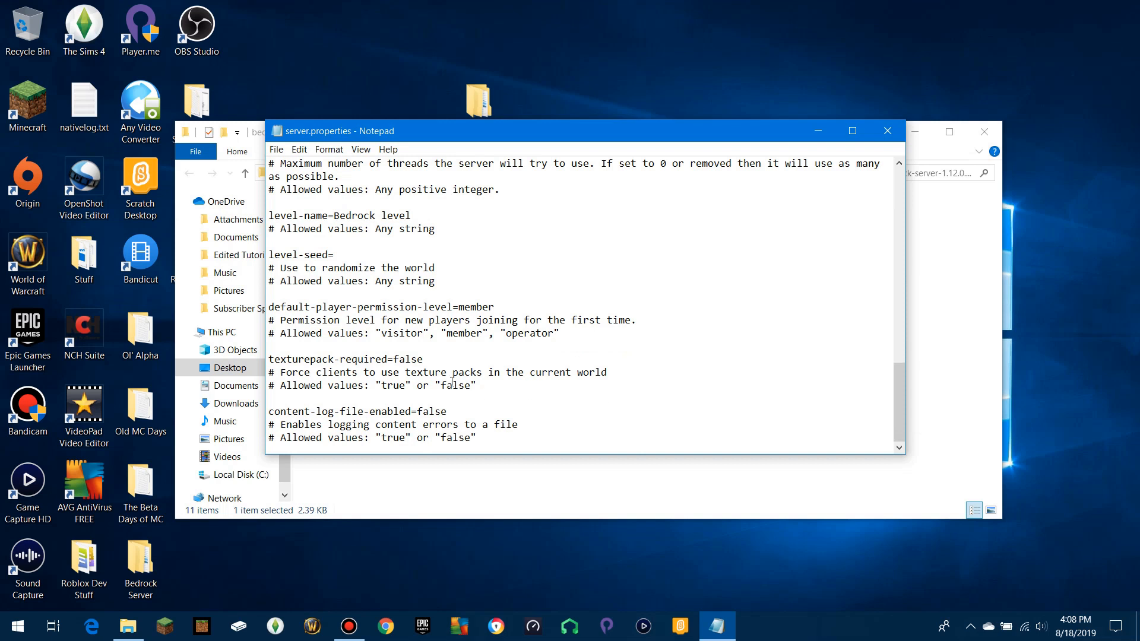
left_click_drag(423, 215, 334, 216)
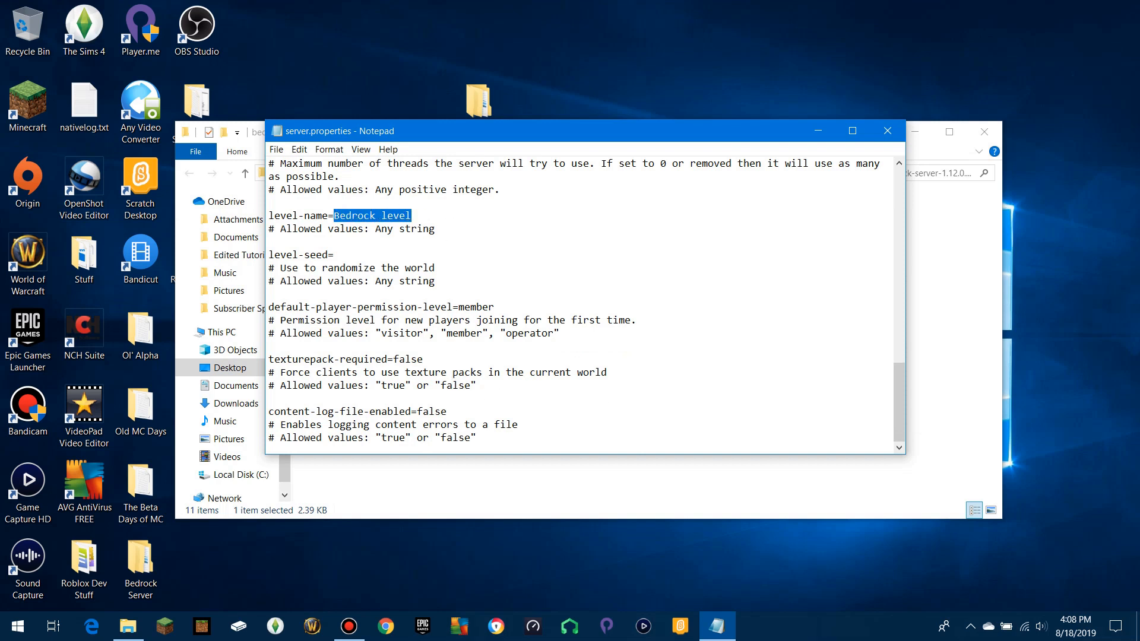
type("YouTube ")
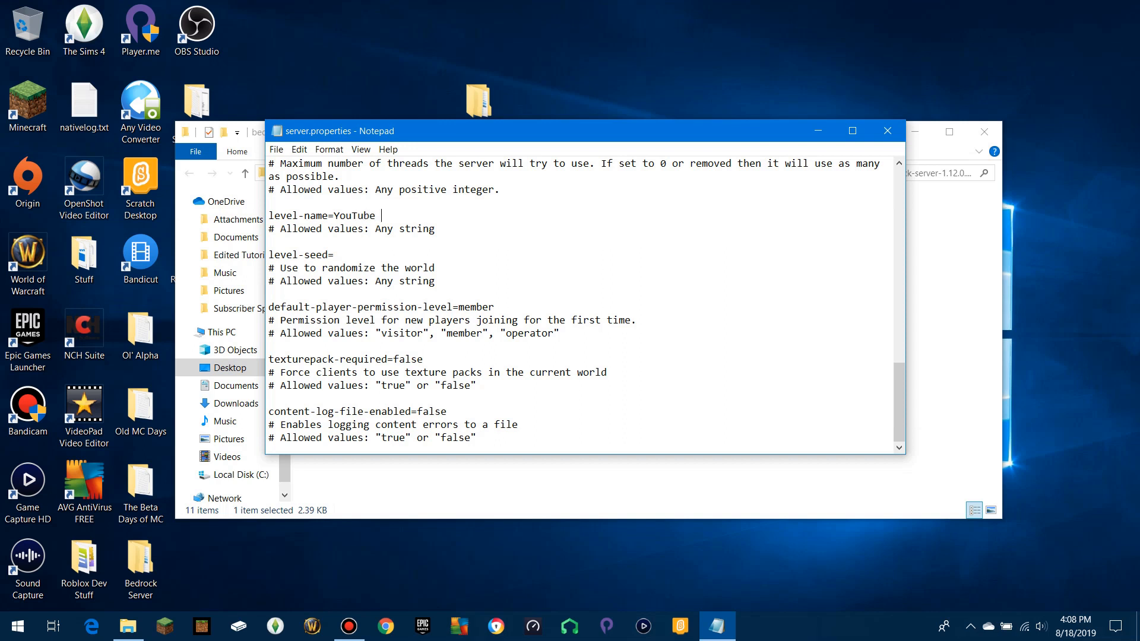
type("Server Tutori")
type("al")
Step: Try "YouTube" as the level-seed, then clear the seed again
type("YouTube")
key("BackSpace")
key("BackSpace")
key("BackSpace")
key("BackSpace")
key("BackSpace")
key("BackSpace")
key("BackSpace")
Step: Review the level-seed comment and the default-player-permission-level, texturepack-required and content-log-file-enabled settings with their allowed values
left_click_drag(284, 270, 435, 272)
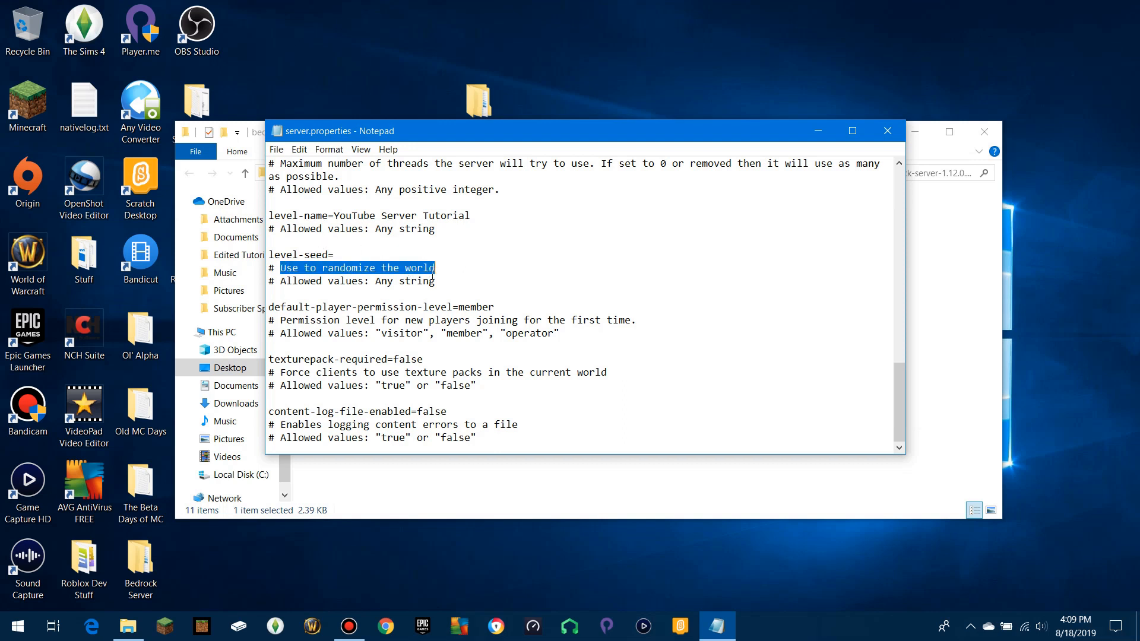
left_click(455, 289)
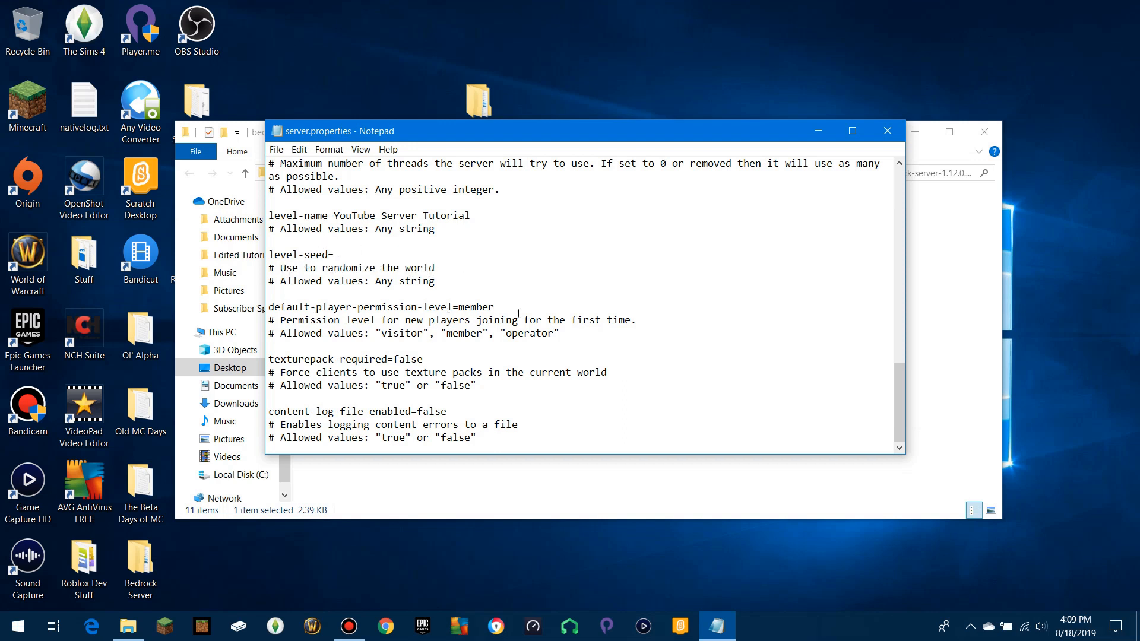
left_click_drag(511, 309, 381, 333)
left_click(562, 336)
left_click(424, 346)
left_click_drag(551, 336, 506, 334)
left_click(527, 346)
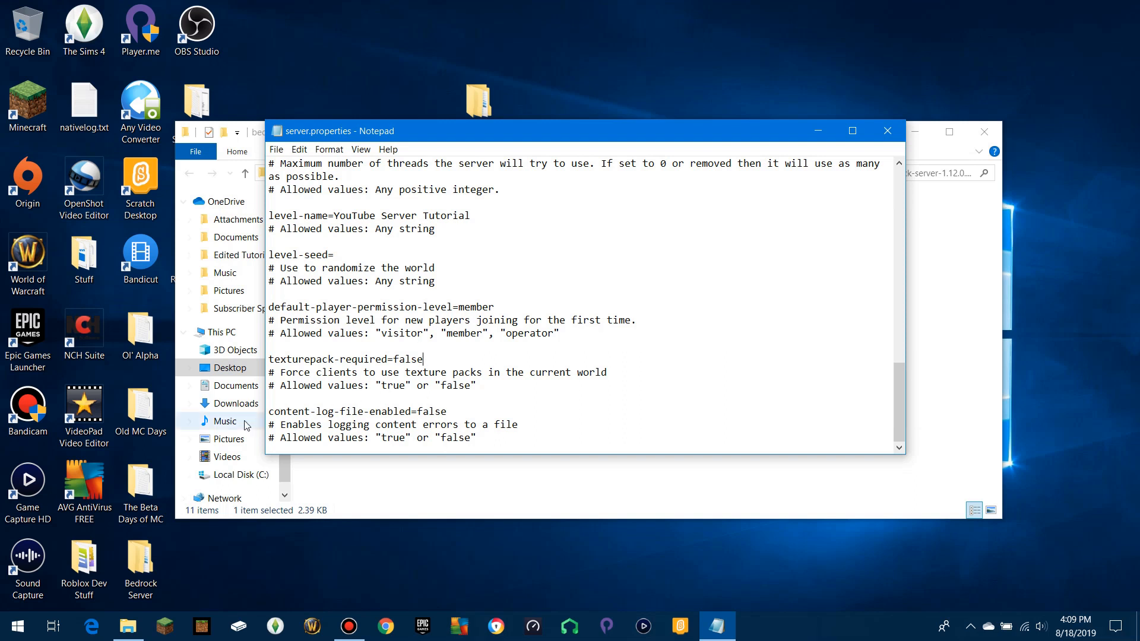
left_click_drag(458, 412, 418, 417)
left_click(419, 418)
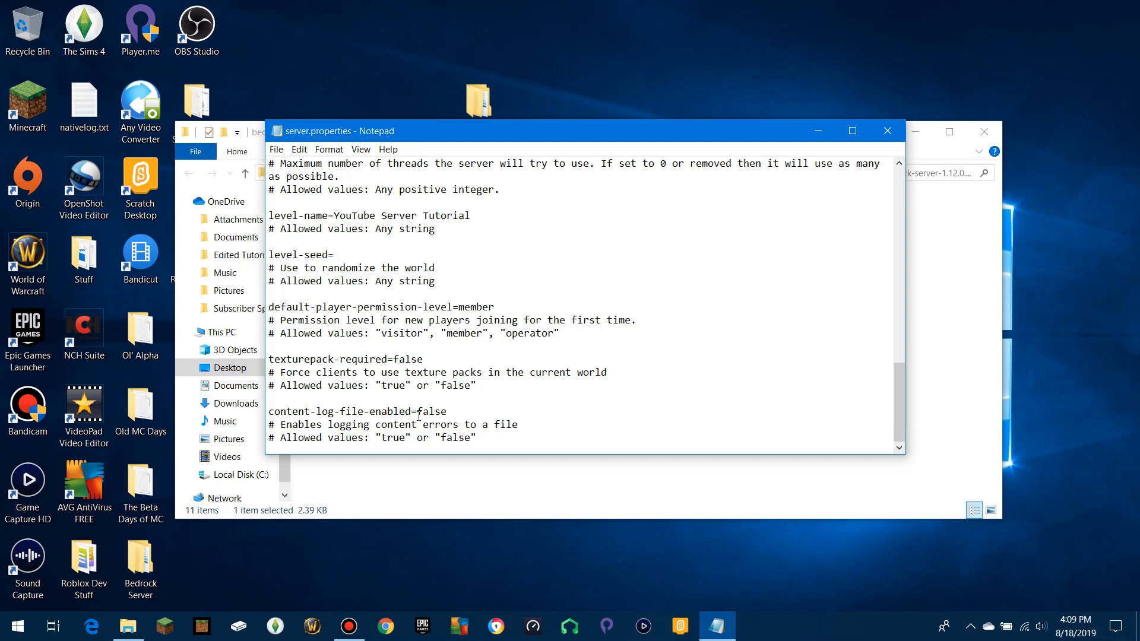
left_click_drag(403, 439, 386, 441)
left_click(453, 435)
left_click(458, 413)
Step: Save the changes to server.properties and close the file
left_click(277, 149)
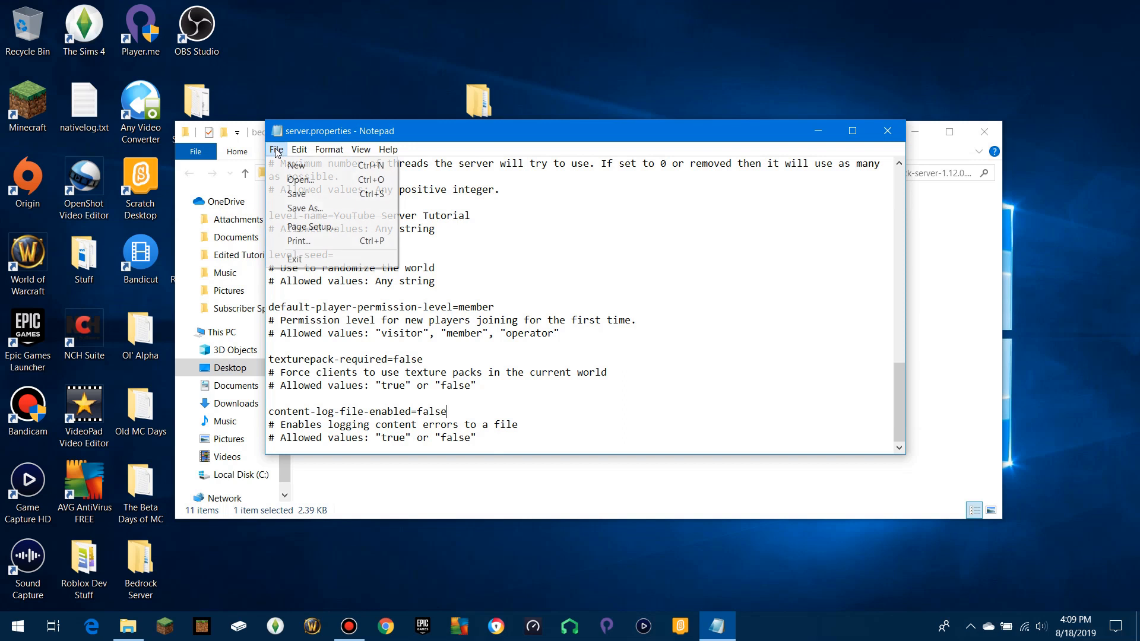
left_click(303, 193)
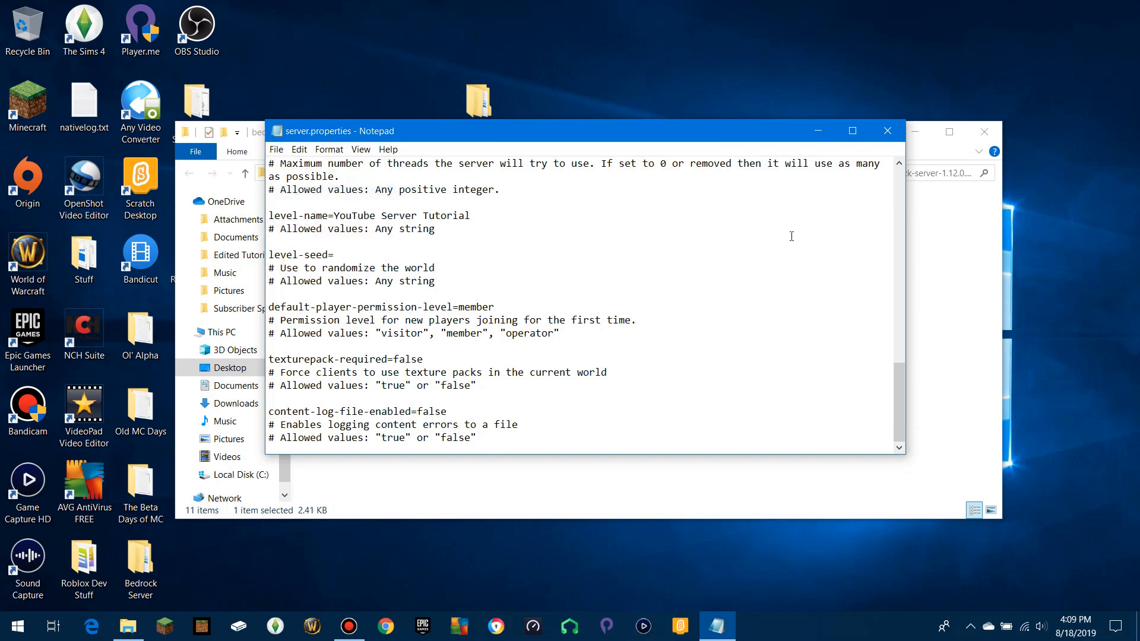
left_click(881, 135)
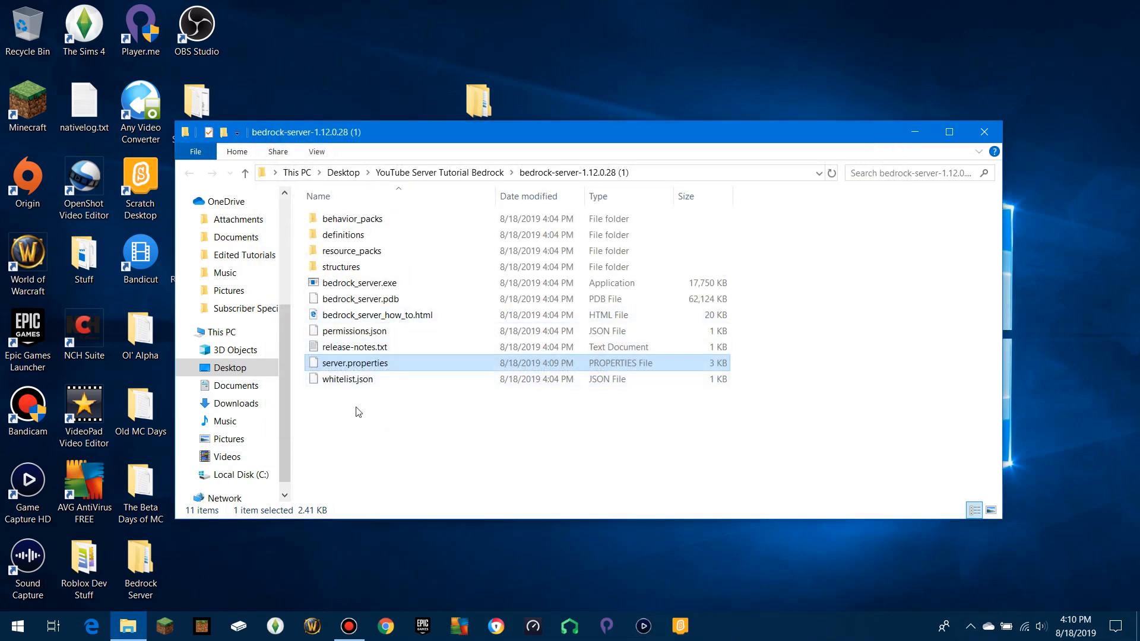
Step: Run bedrock_server.exe despite the SmartScreen block and allow it through the firewall on private networks
left_click(369, 383)
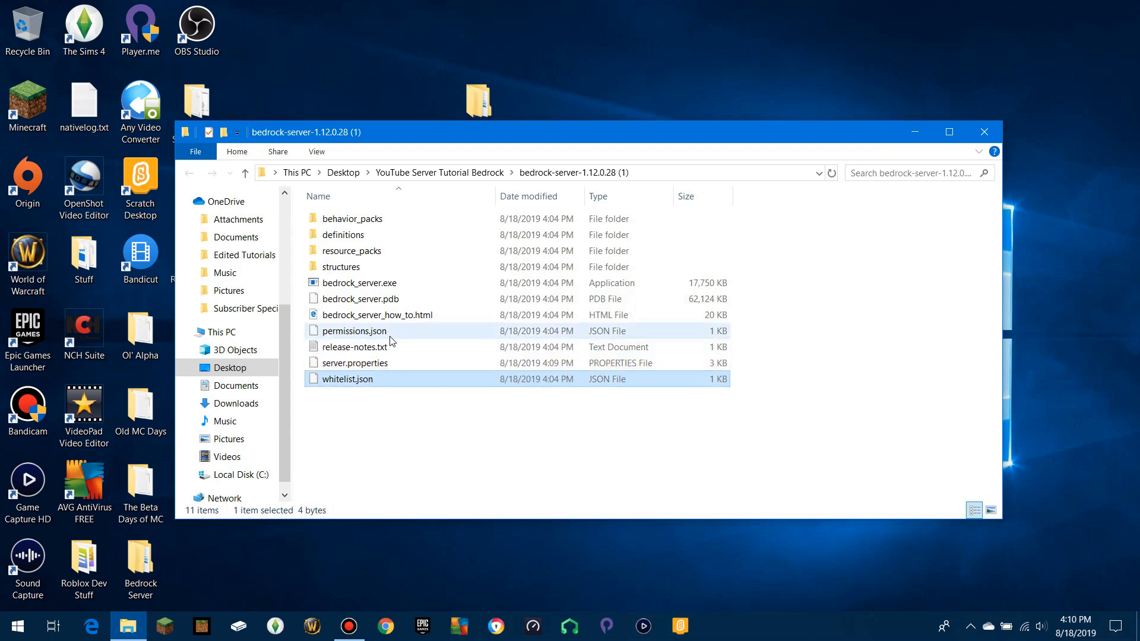
left_click(404, 284)
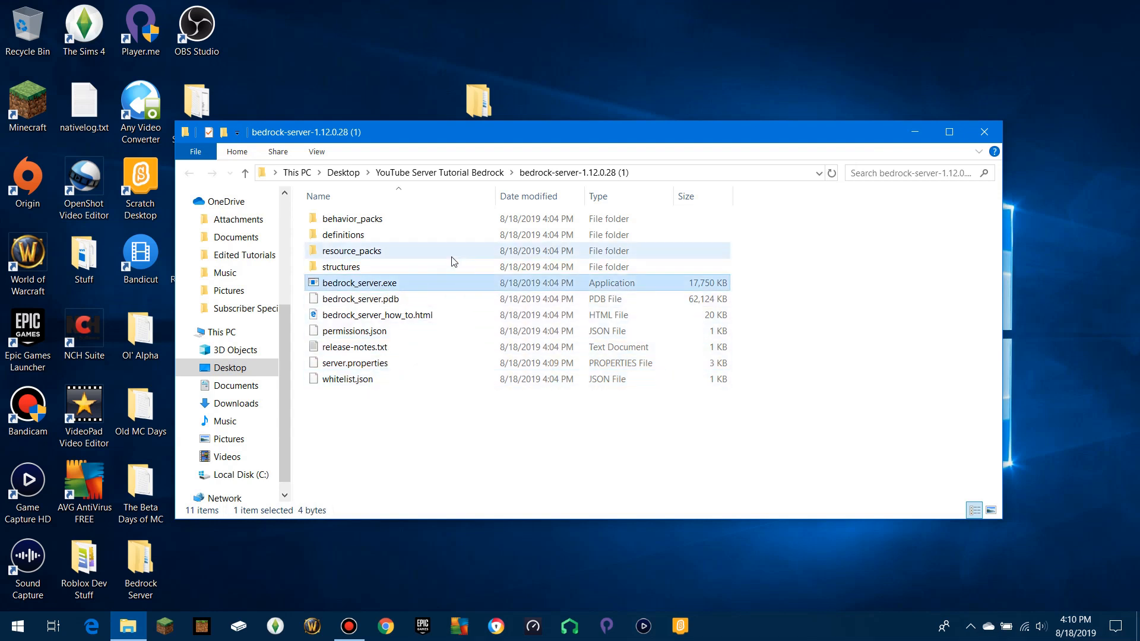
double_click(409, 289)
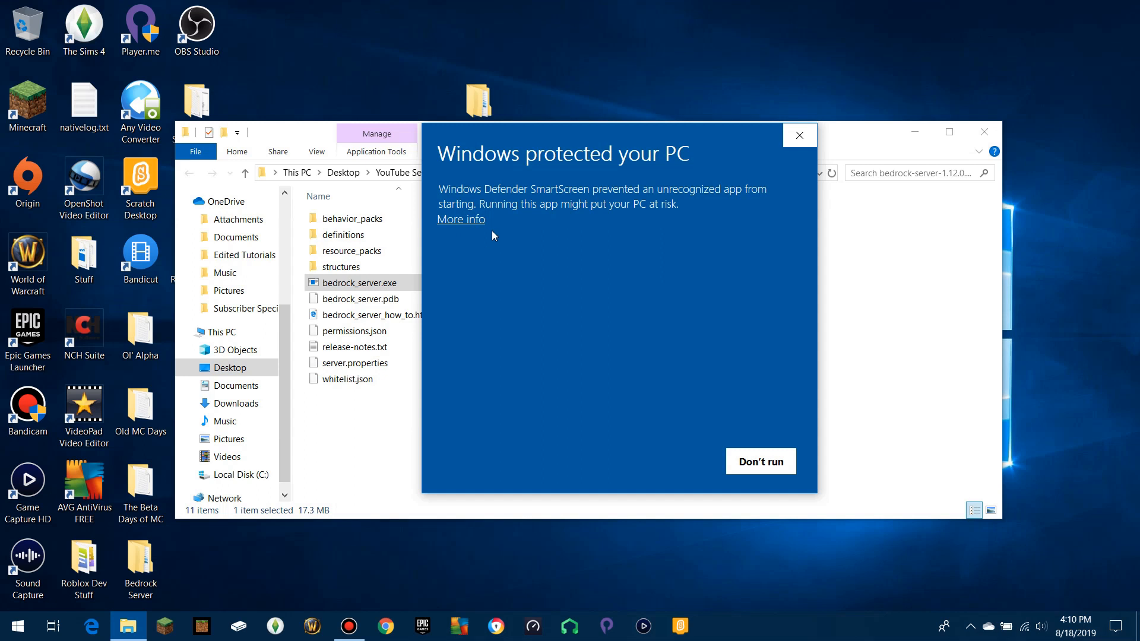
left_click(469, 222)
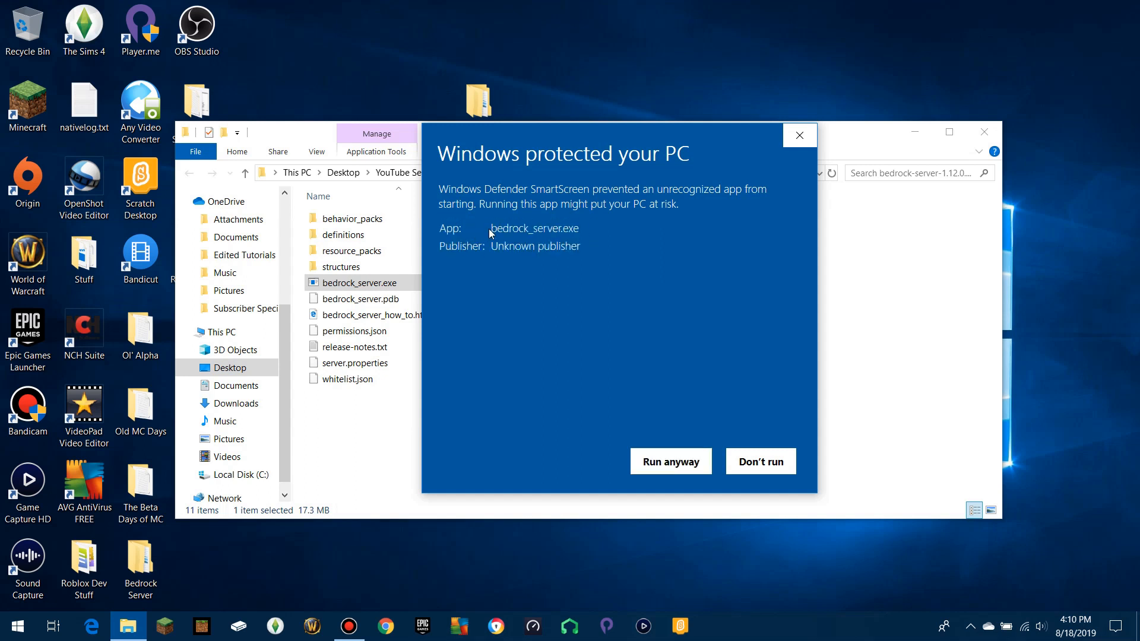
left_click_drag(489, 229, 545, 243)
left_click(579, 250)
left_click_drag(439, 227, 595, 249)
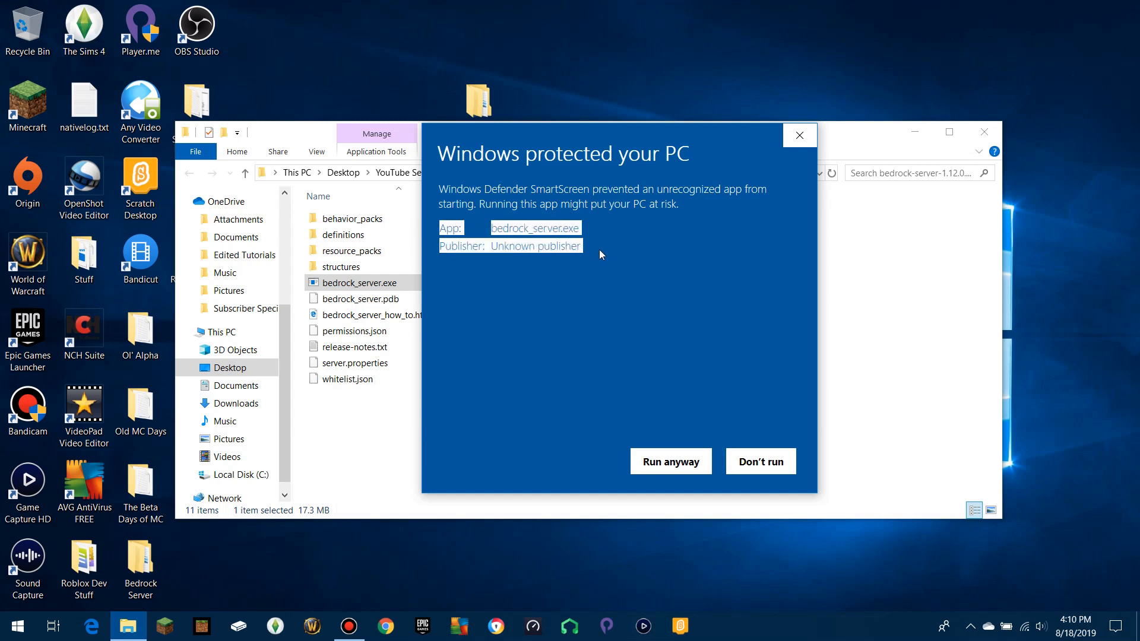
left_click(602, 252)
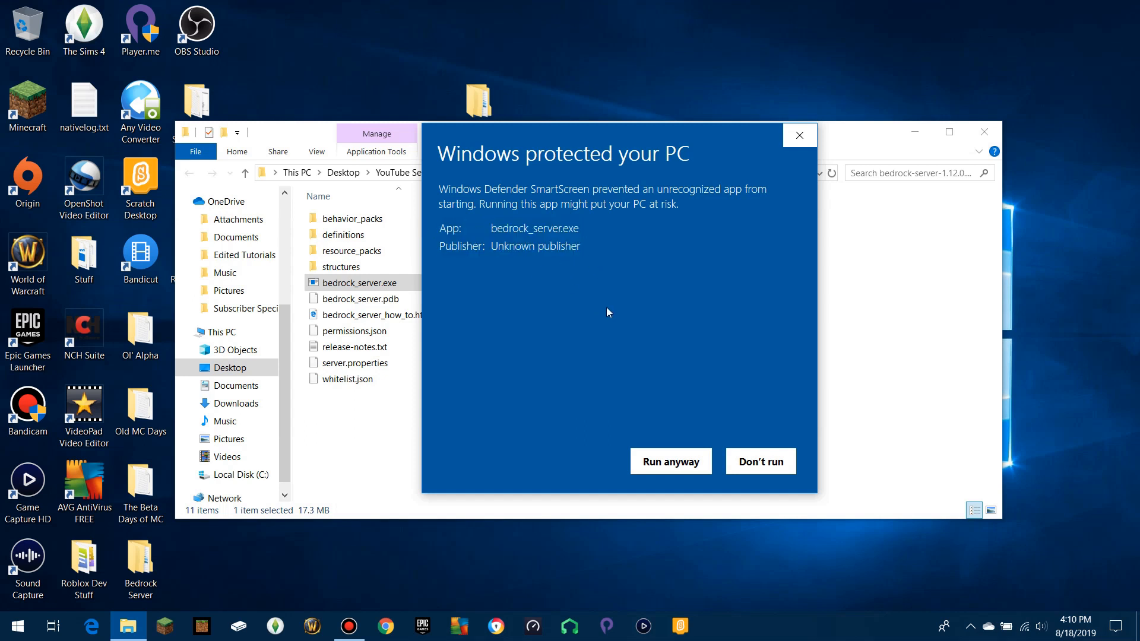
left_click(672, 469)
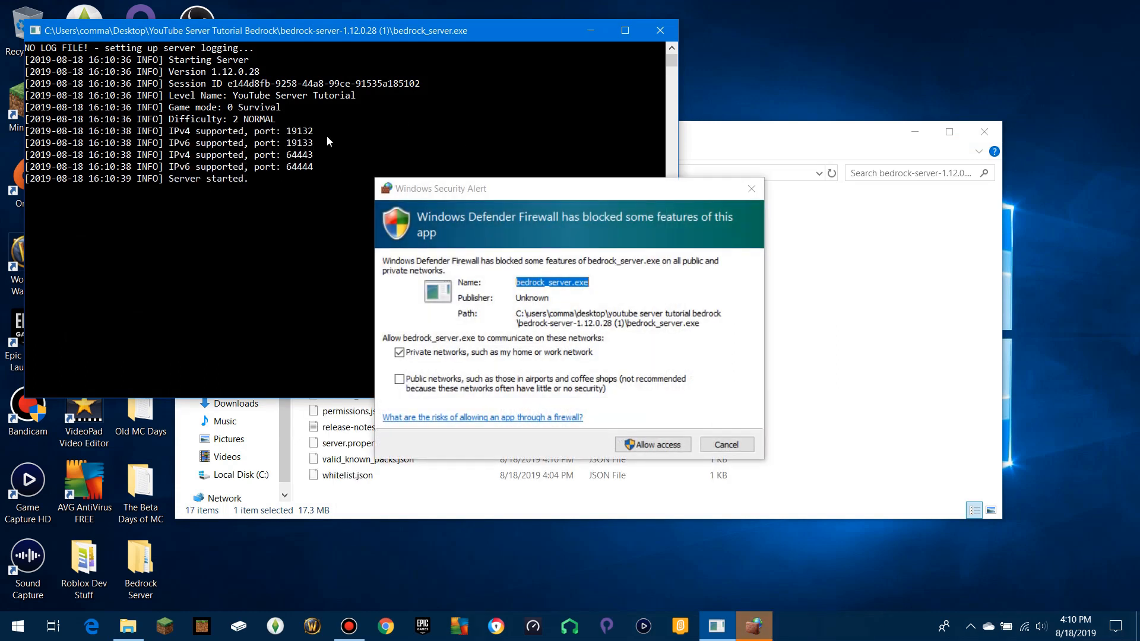
left_click(508, 197)
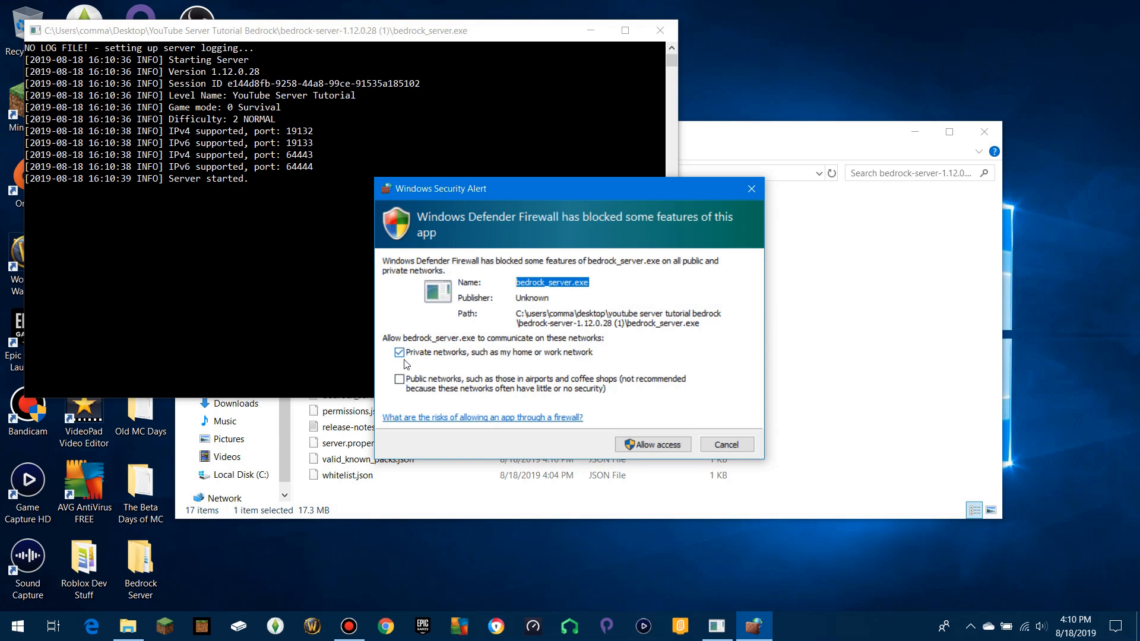
left_click(646, 446)
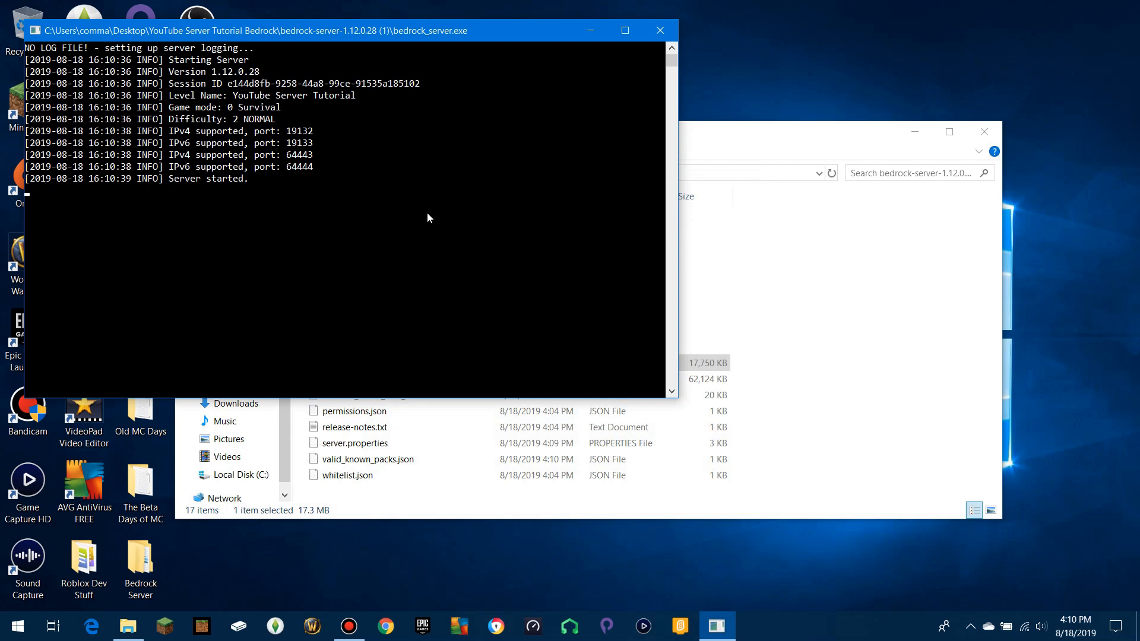
Step: Copy the Windows CheckNetIsolation.exe LoopbackExempt command from bedrock_server_how_to.html and close the page
left_click_drag(414, 30, 473, 41)
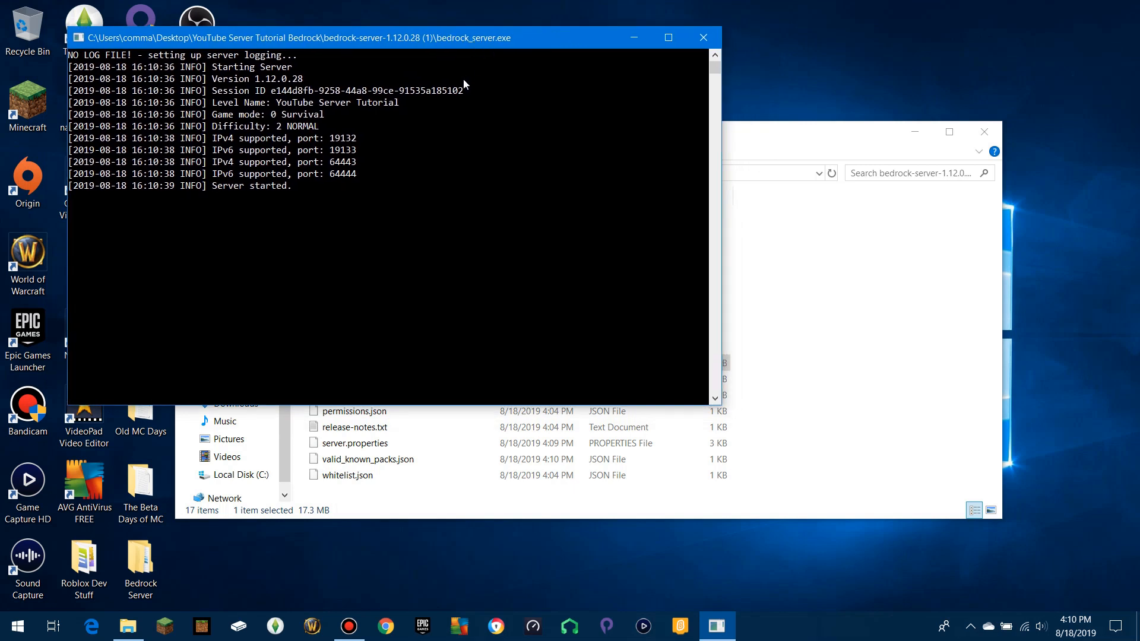
left_click(802, 139)
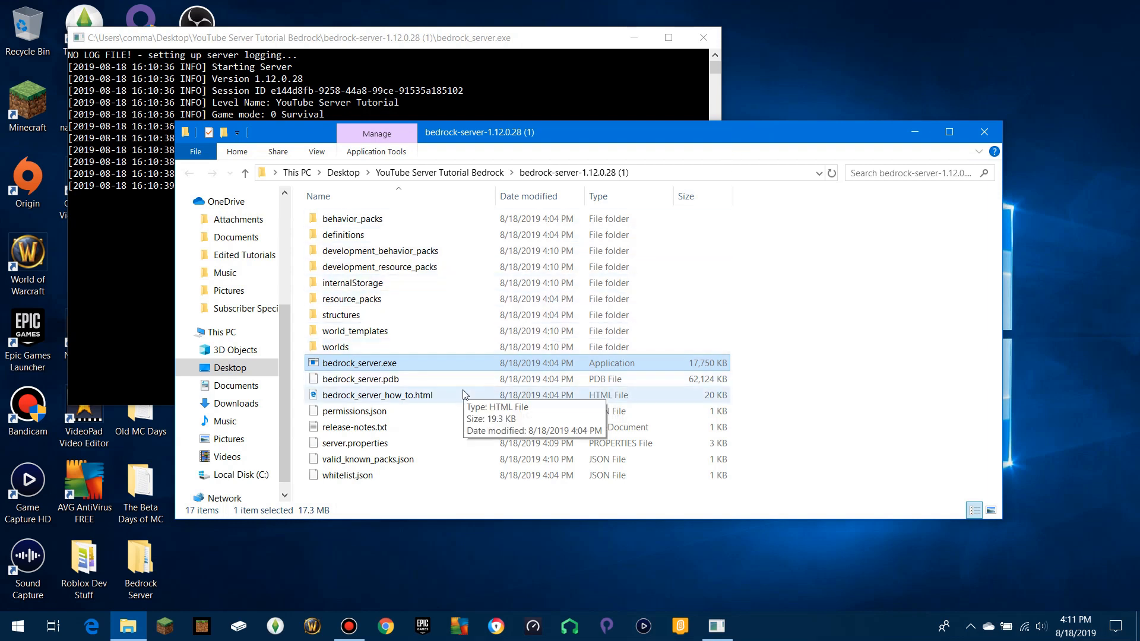
left_click(446, 401)
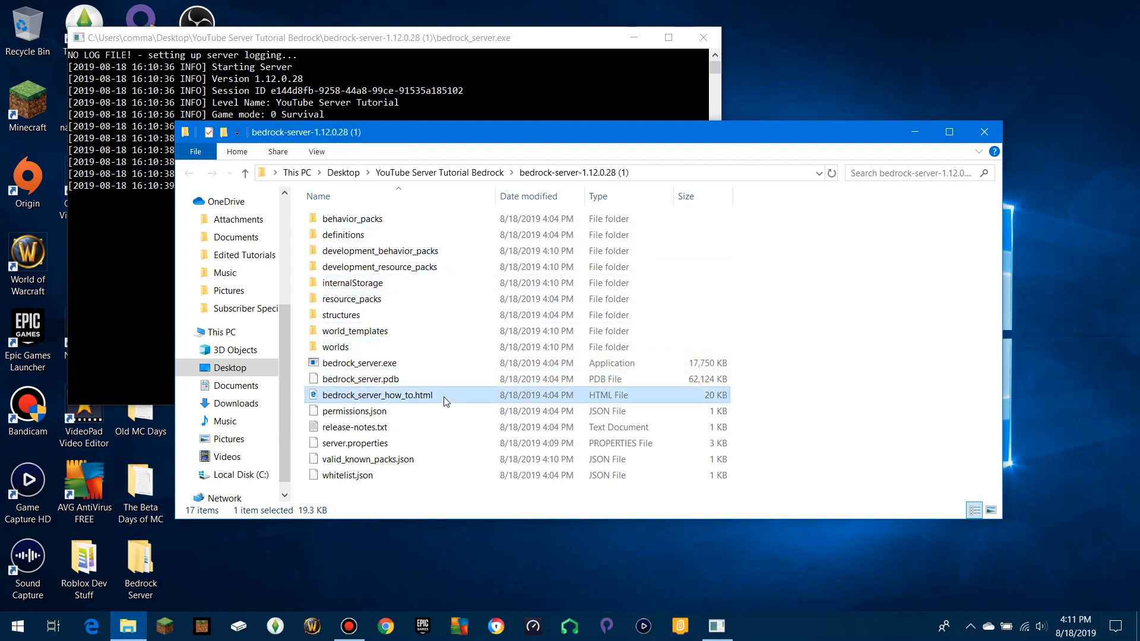
double_click(444, 397)
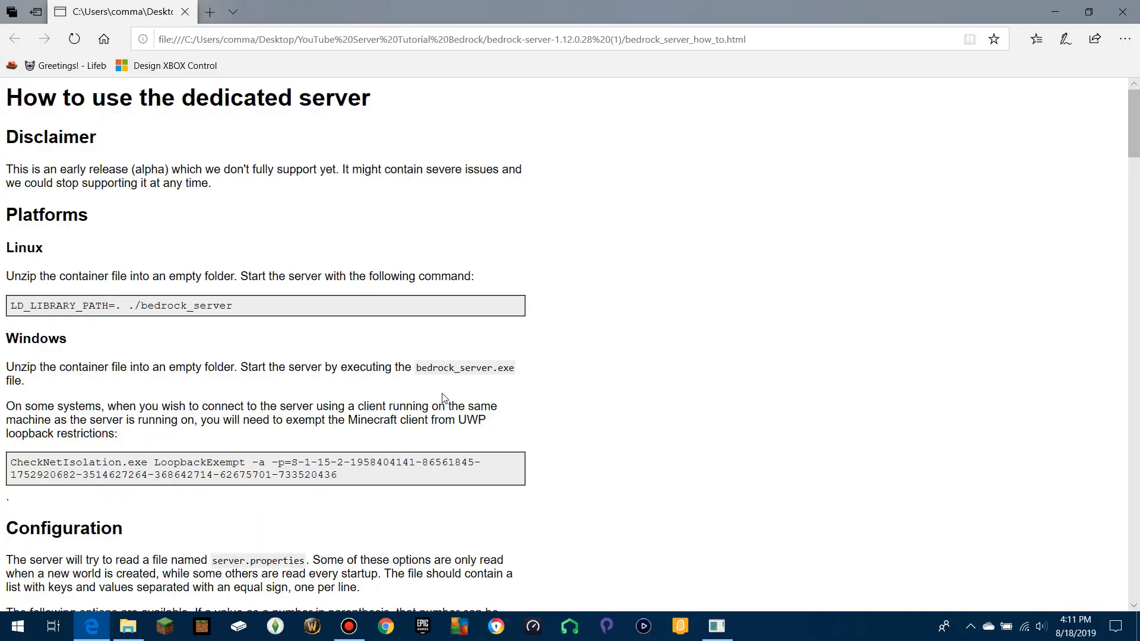
left_click_drag(343, 476, 13, 469)
key("ctrl+c")
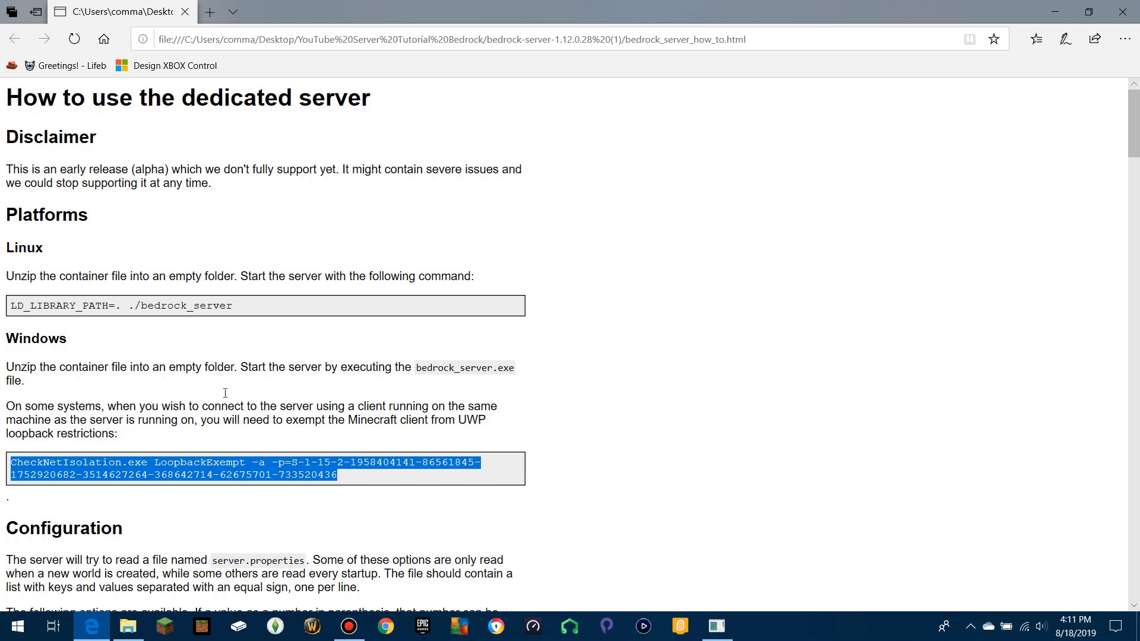
left_click(1122, 12)
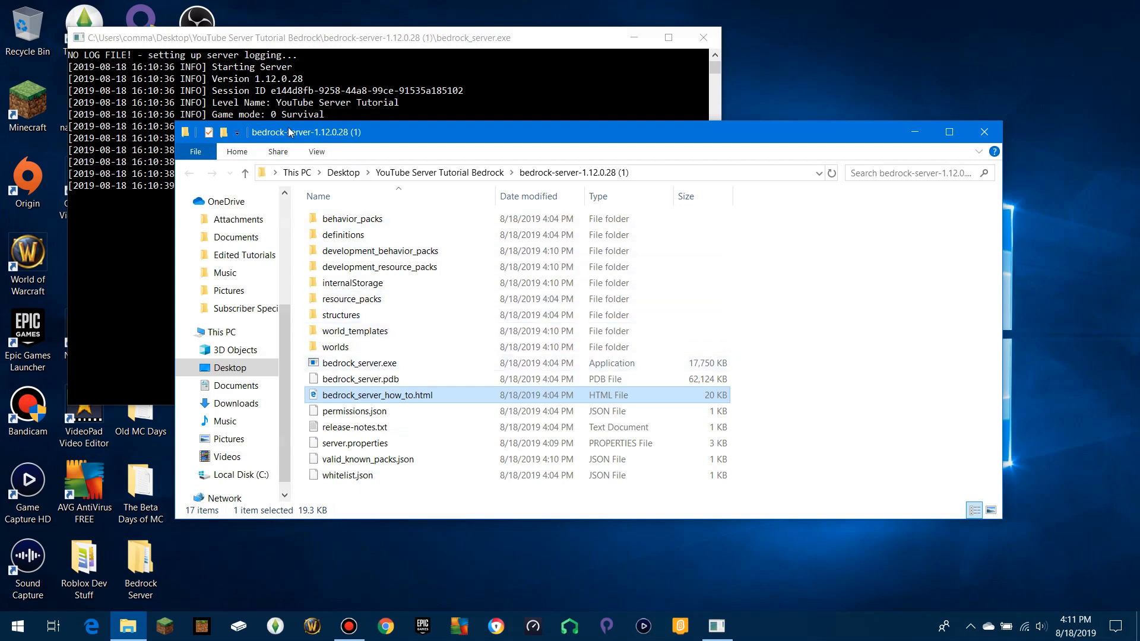
Step: Run the copied CheckNetIsolation.exe LoopbackExempt command in a Command Prompt opened as administrator and close that window
left_click(17, 627)
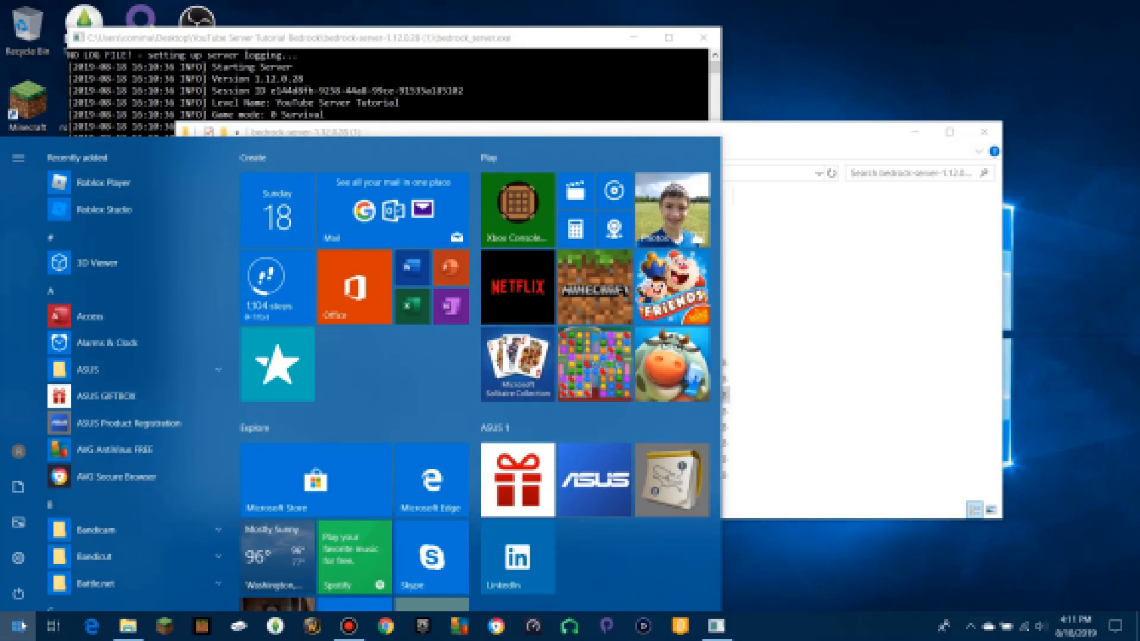
type("cmd")
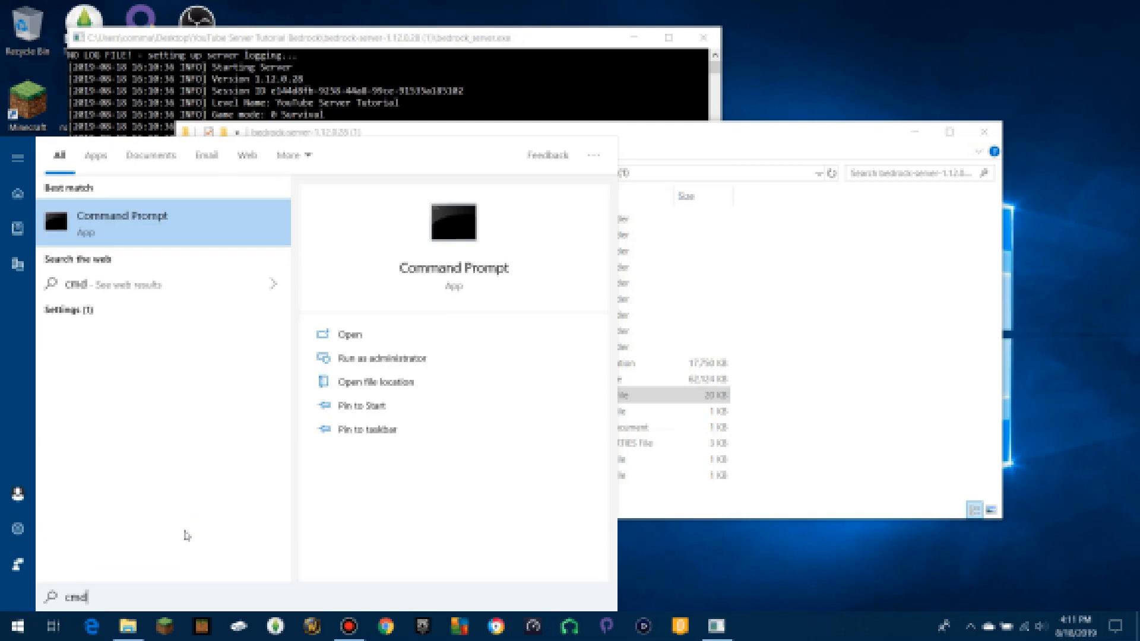
left_click(424, 359)
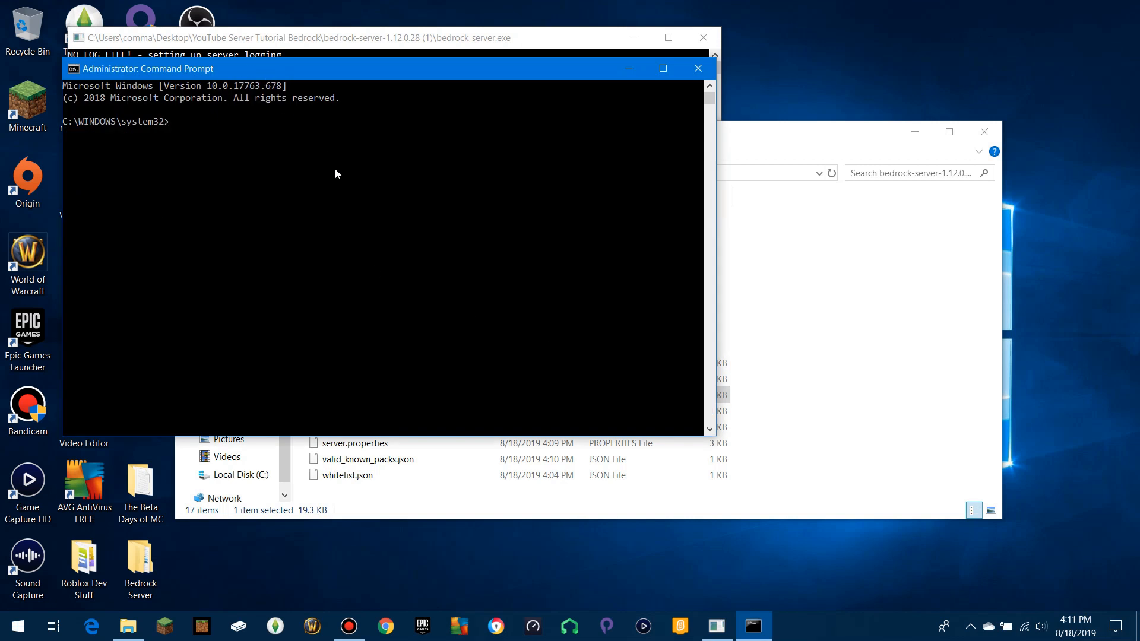
key("ctrl+v")
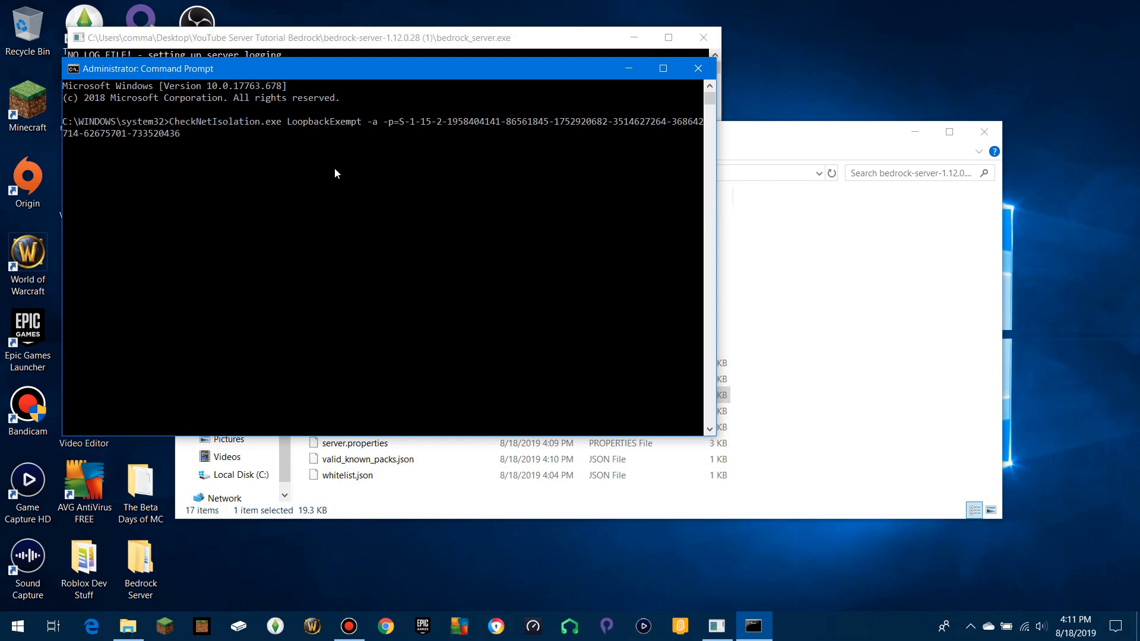
key("Return")
left_click(697, 69)
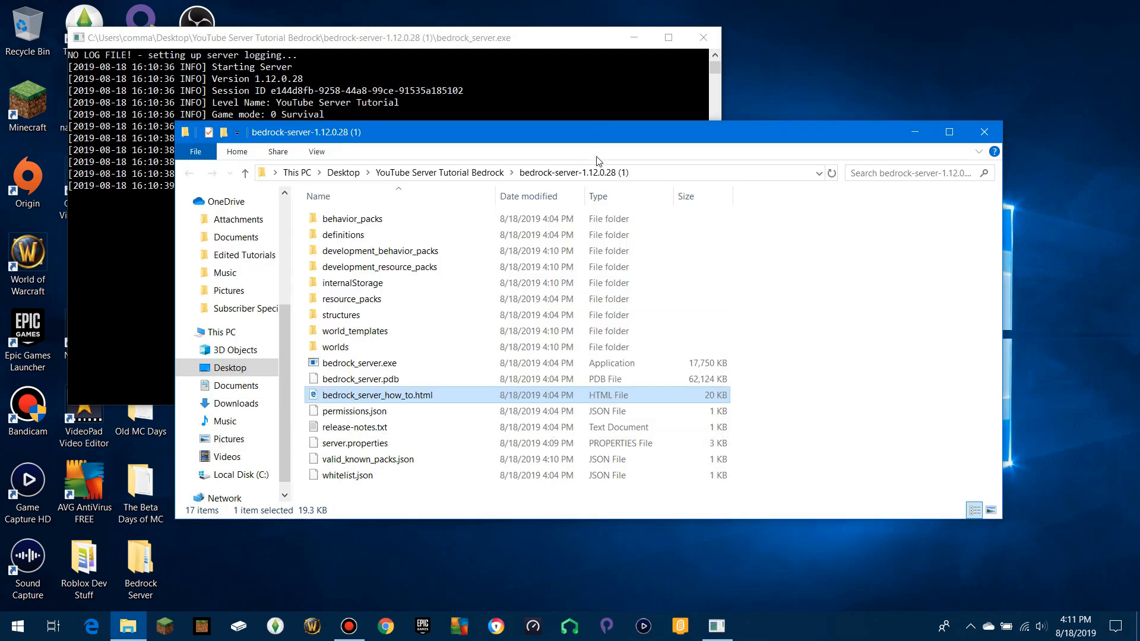
Step: Shut down the running Bedrock server with the stop command in its console
left_click(509, 50)
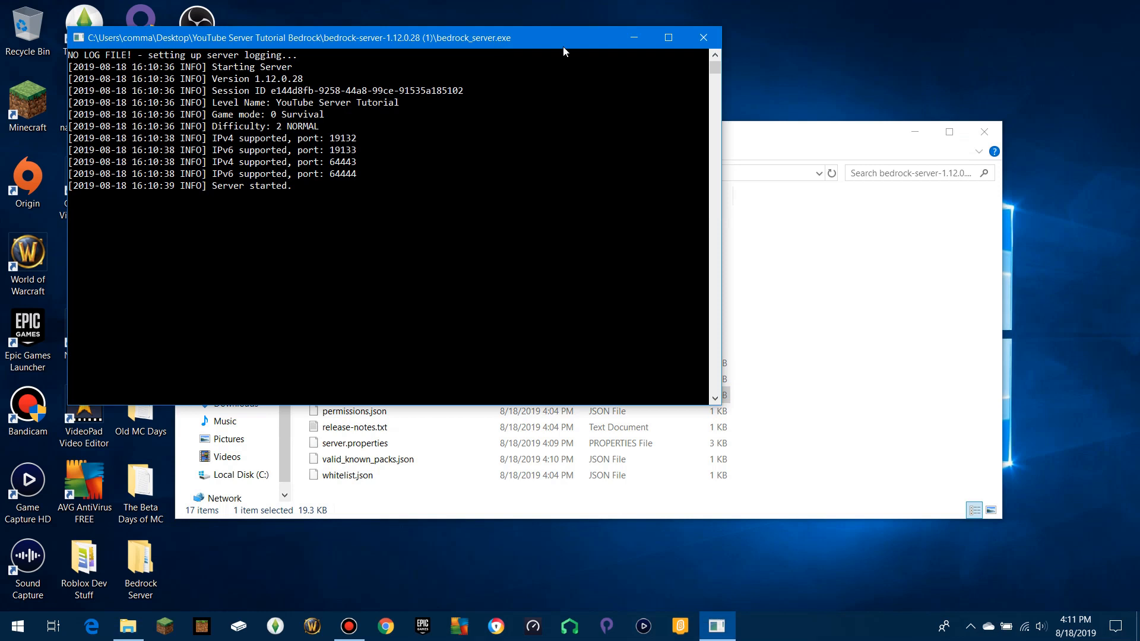
left_click(829, 139)
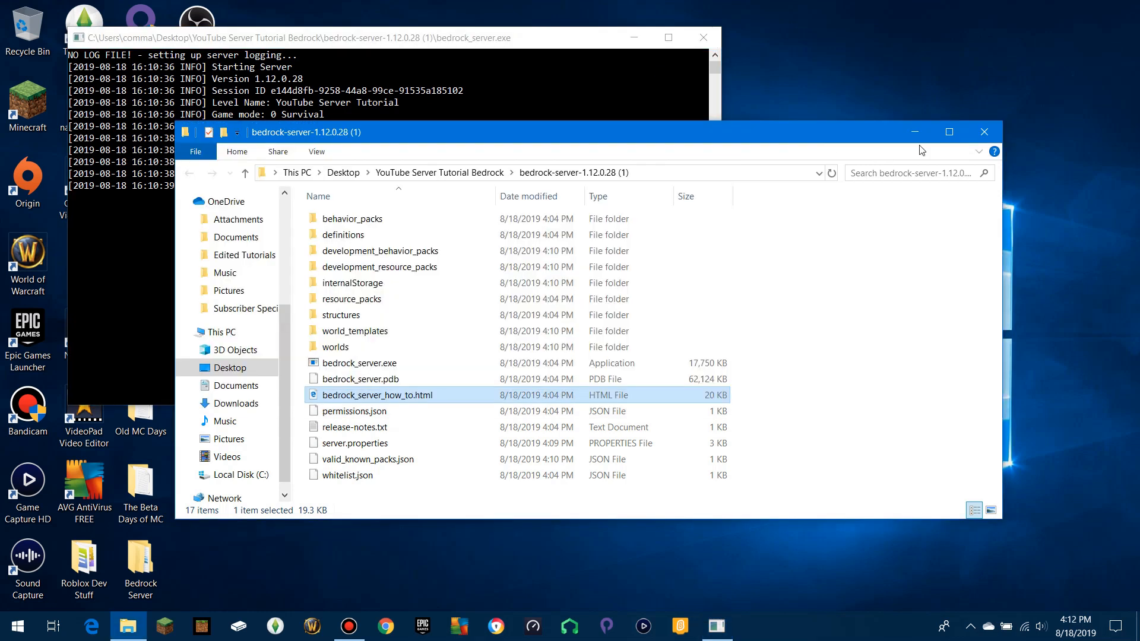
left_click_drag(910, 132, 941, 123)
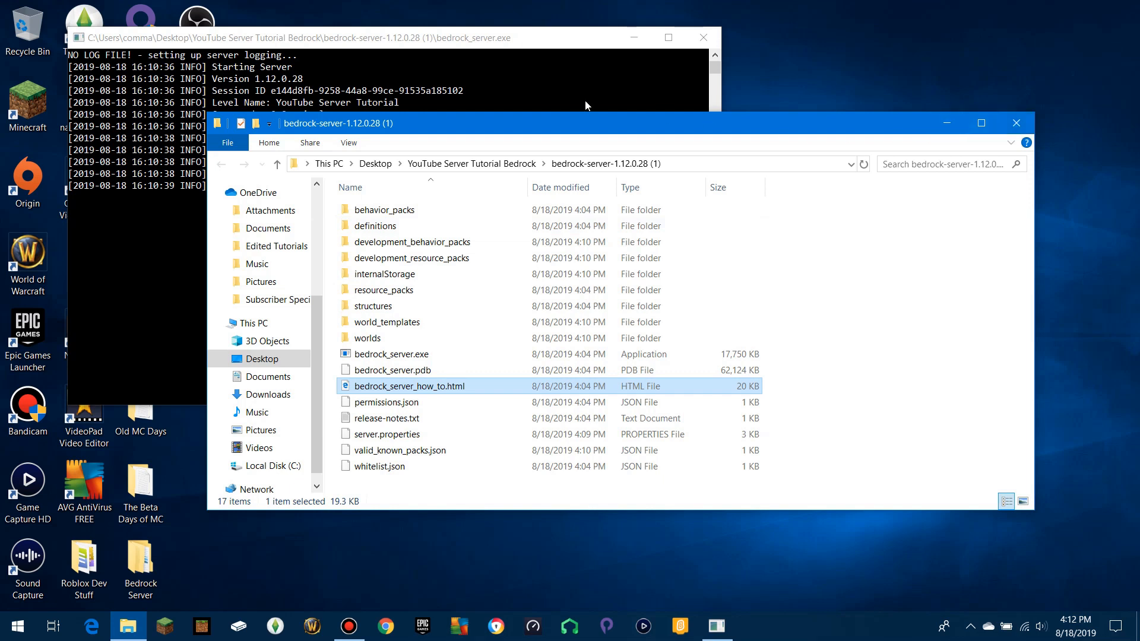
left_click(412, 40)
left_click(256, 232)
key("Escape")
type("stop")
key("Return")
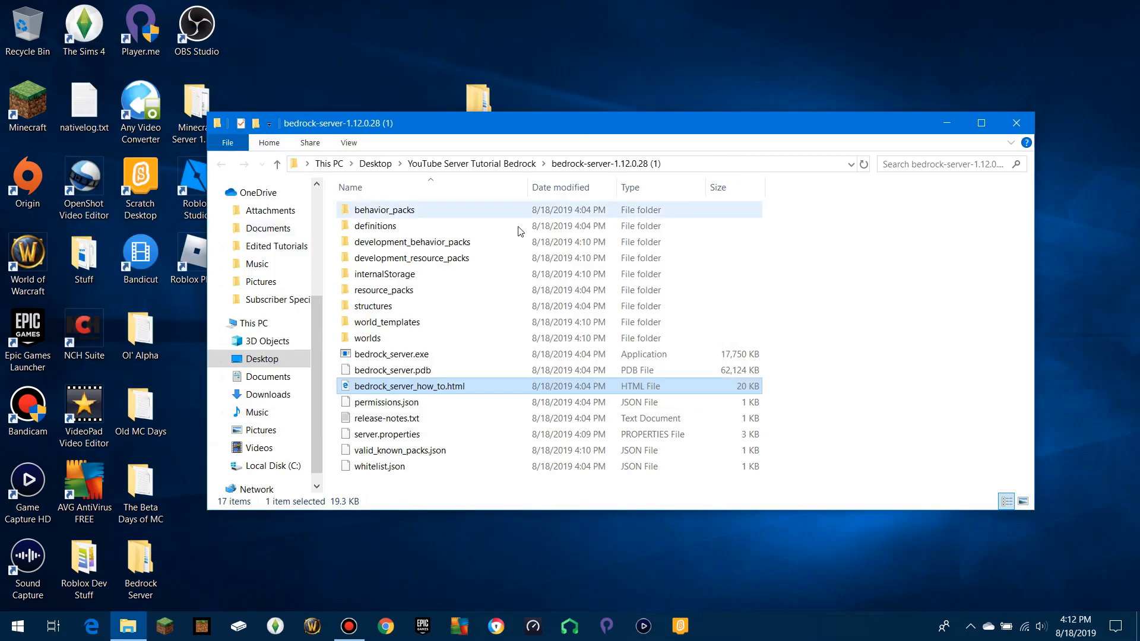
Step: Start the server again from bedrock_server.exe and bring the server folder back to the front
left_click(481, 356)
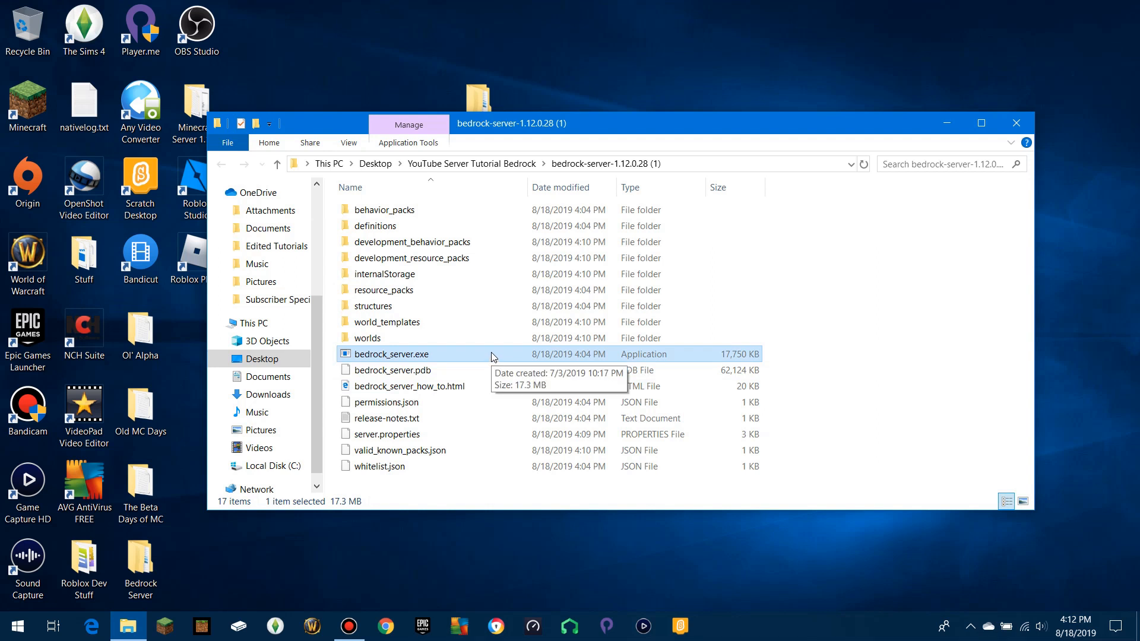
double_click(492, 356)
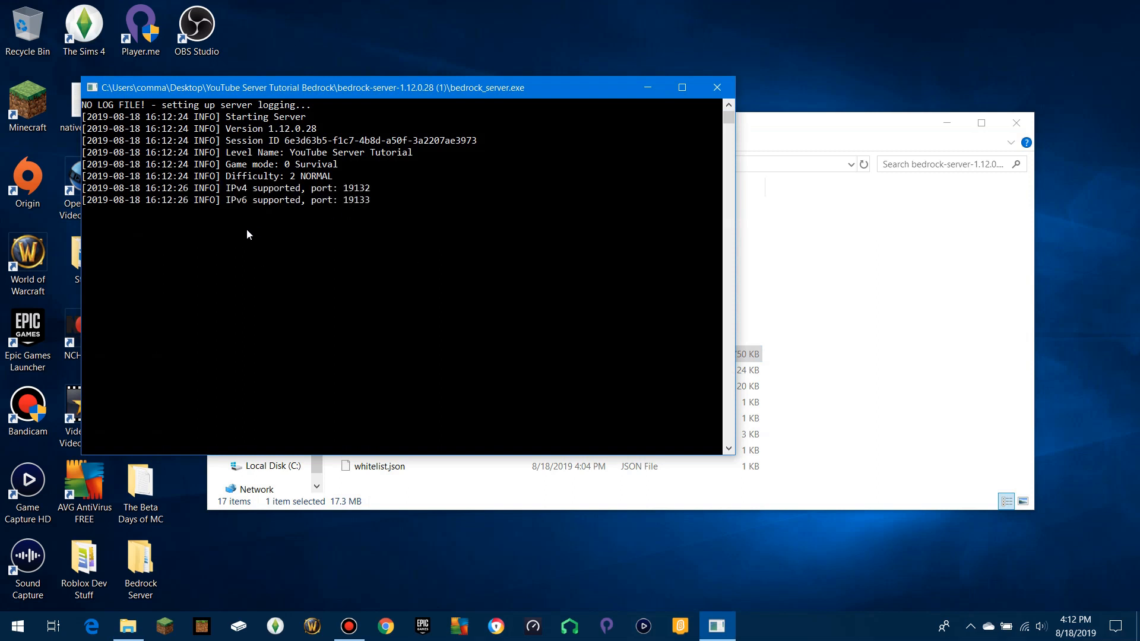
left_click(772, 129)
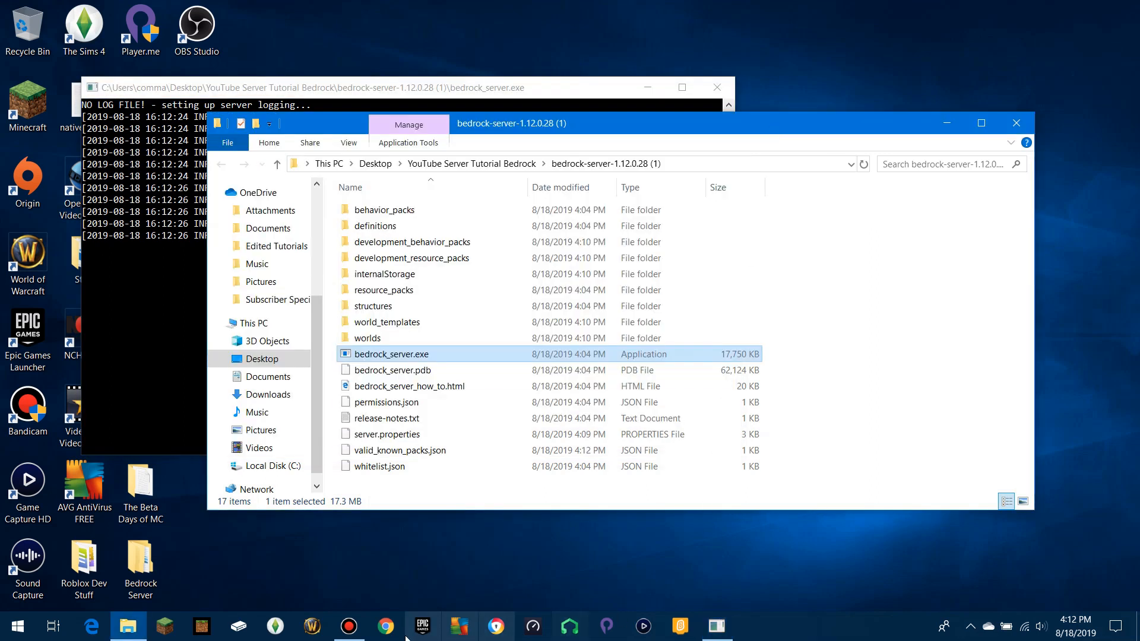
Step: Switch to Minecraft and apply the blue custom skin from the Default group to the character
left_click(202, 626)
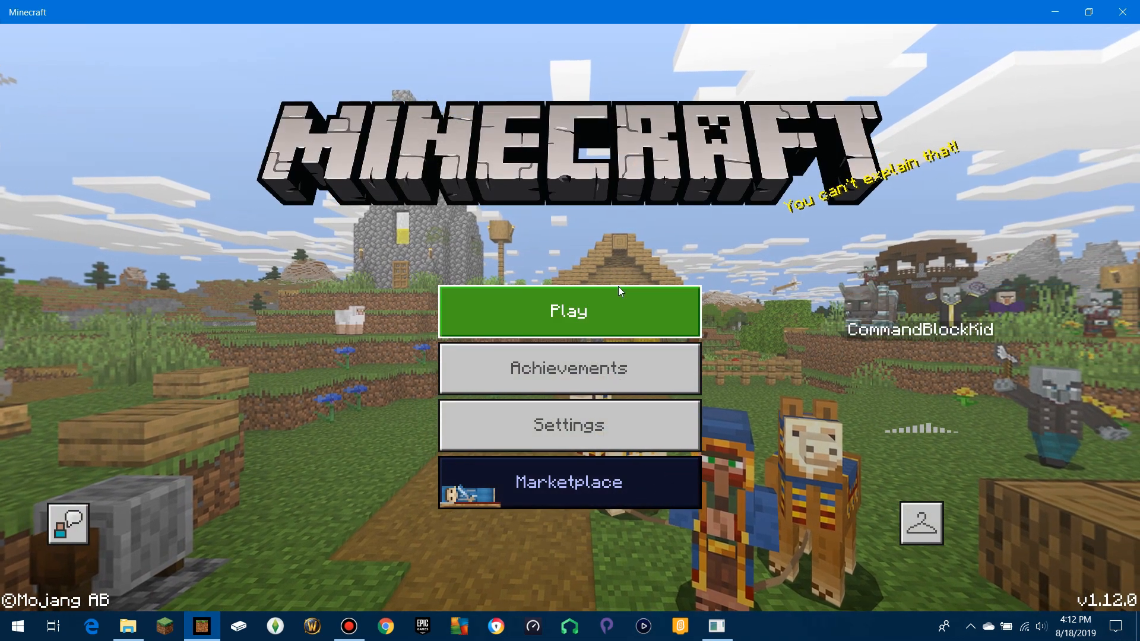
left_click(916, 514)
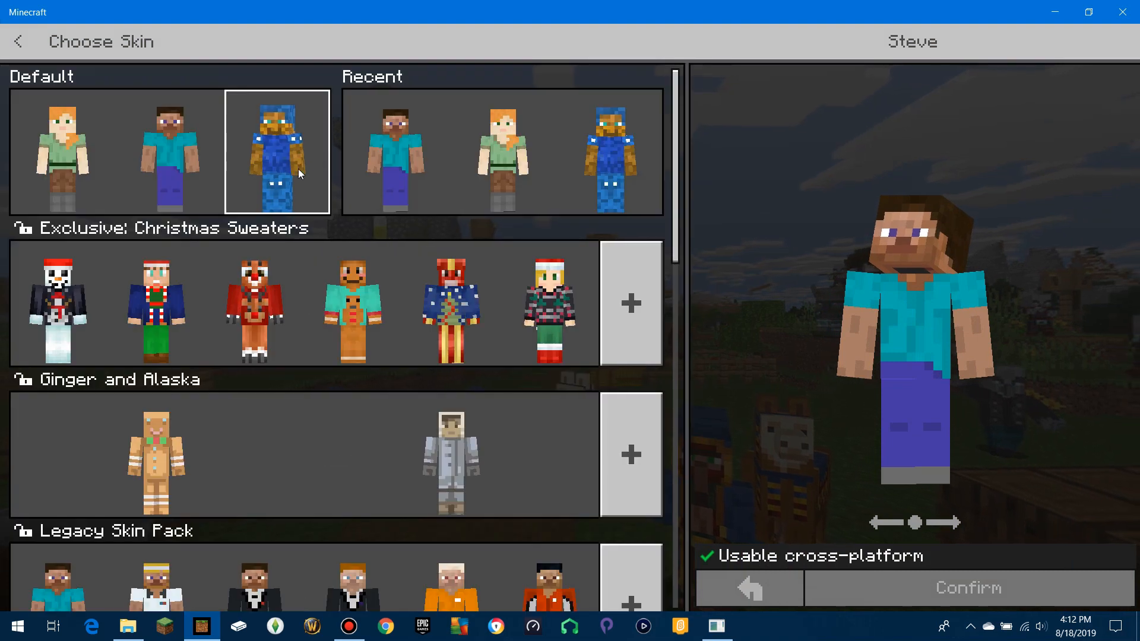
left_click(968, 588)
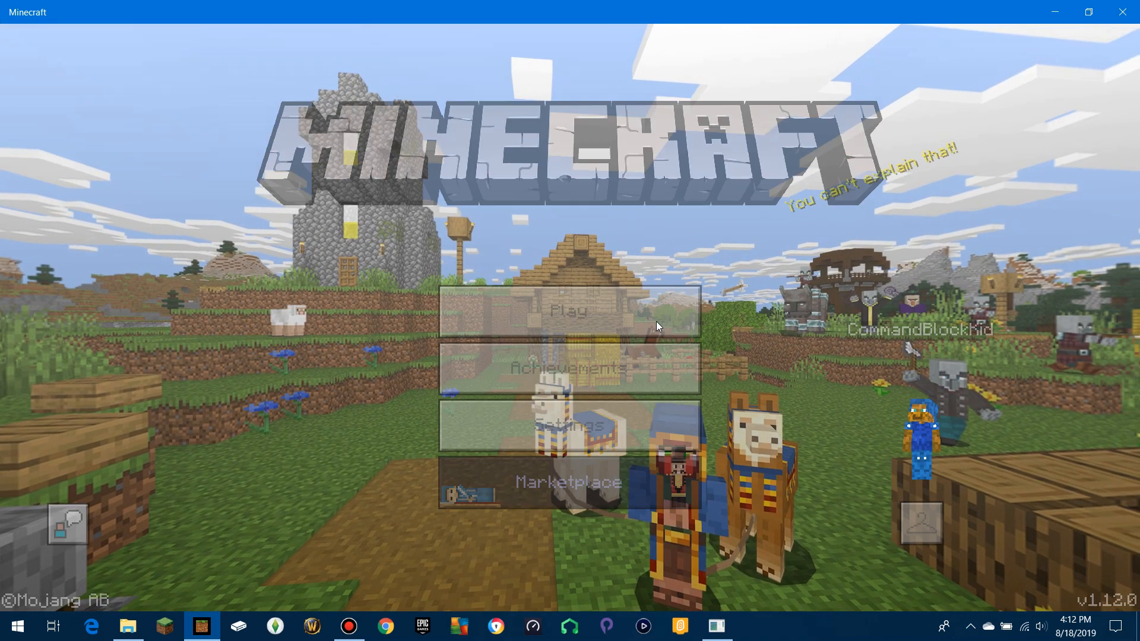
Step: Join the YouTube Tutorial Server listed under LAN Games among the friends' games
left_click(656, 321)
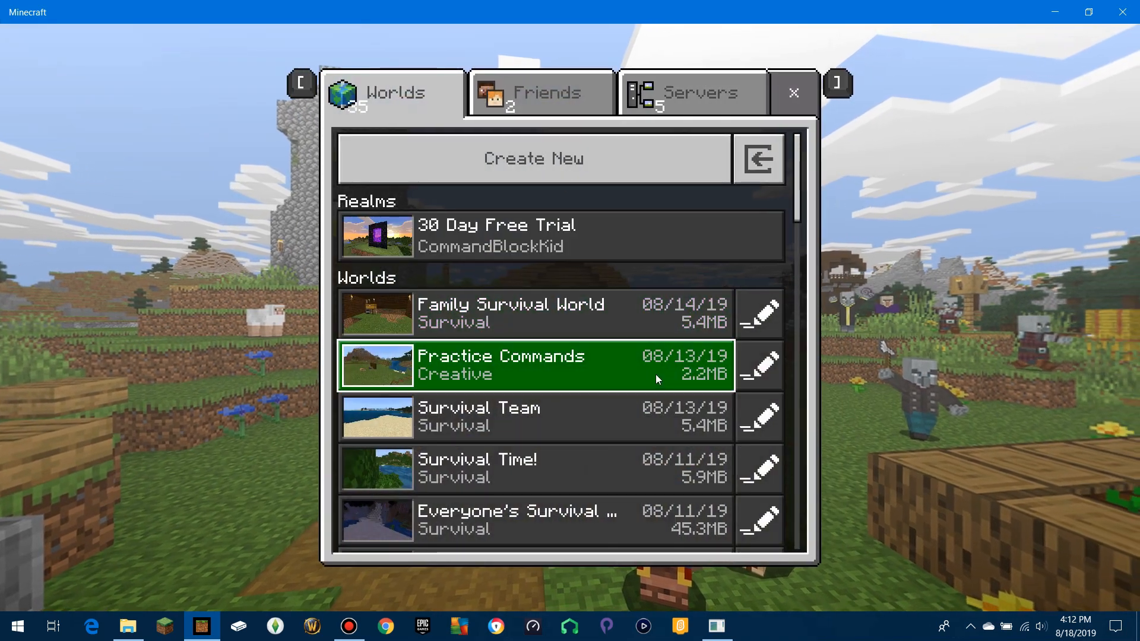
left_click(540, 98)
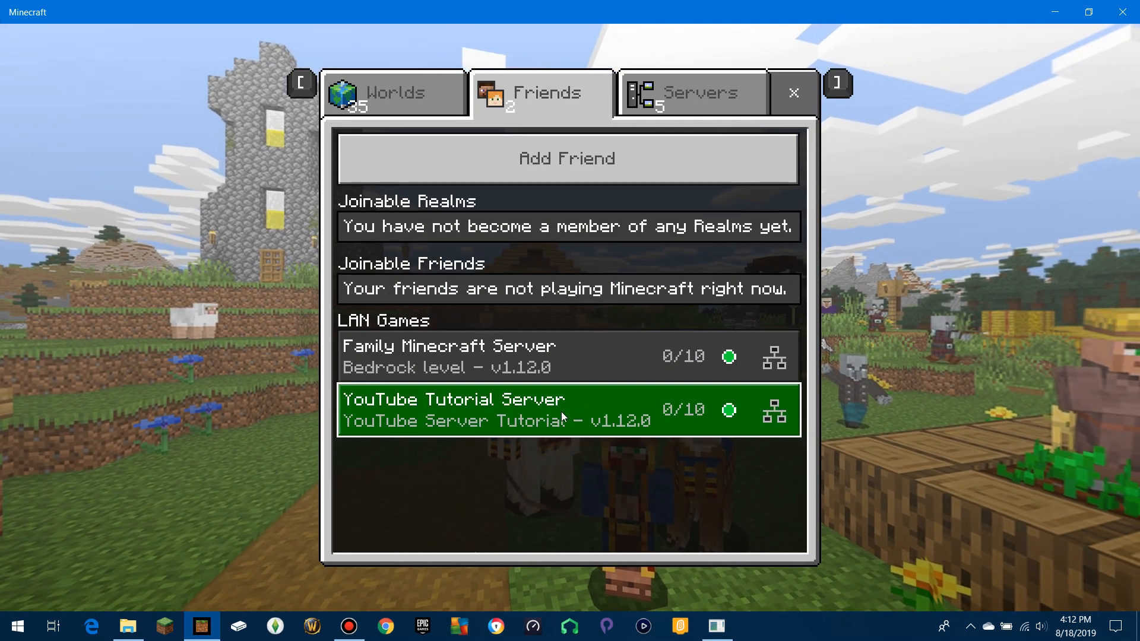
left_click(561, 412)
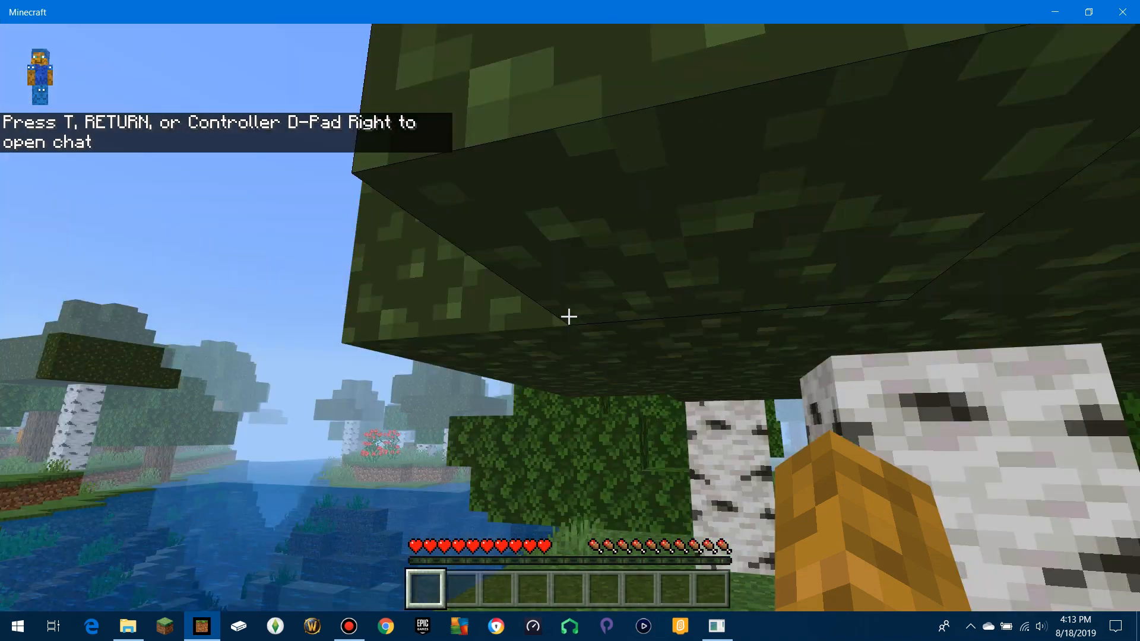
Step: Look at the character from the front, return to first-person view and collect two birch logs near the water
key("F5")
key("F5")
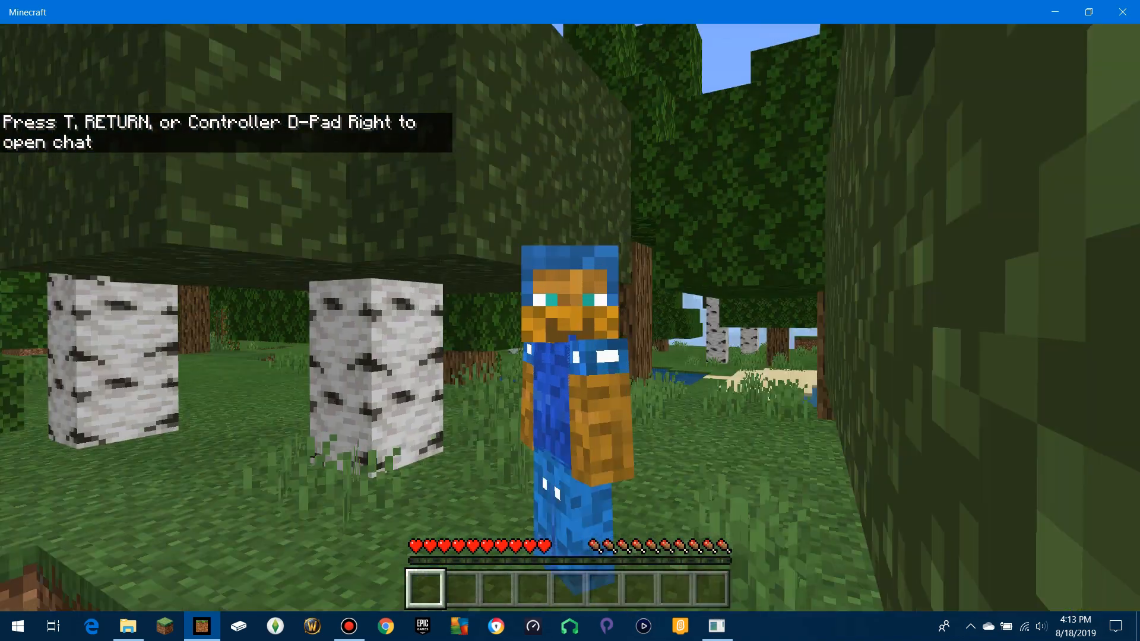
key("F5")
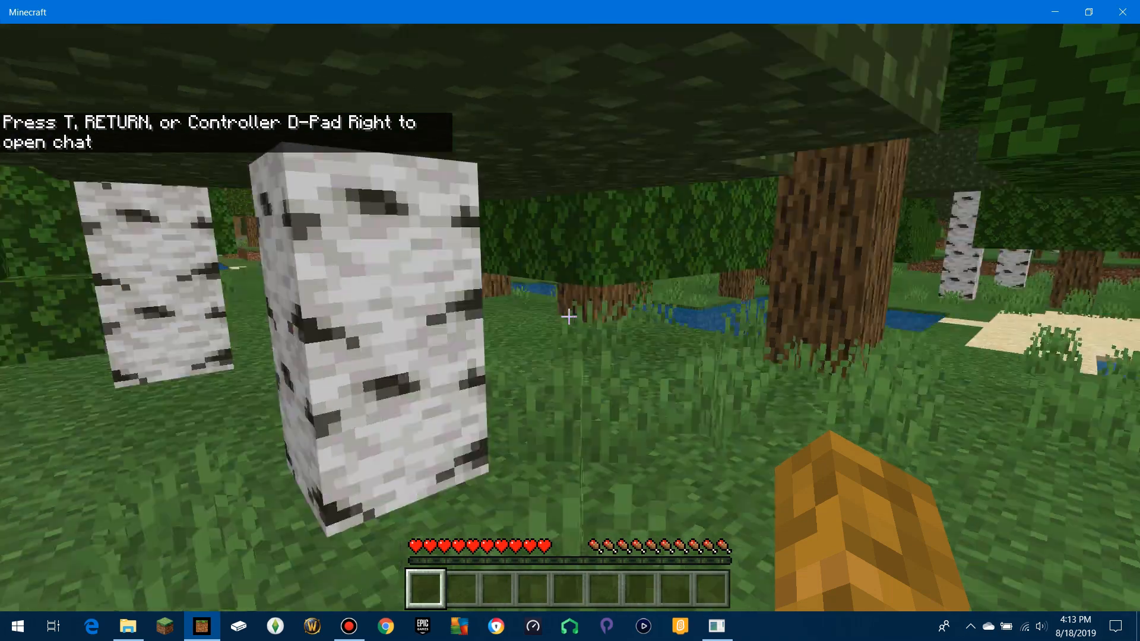
left_click_drag(568, 317, 568, 317)
key("w")
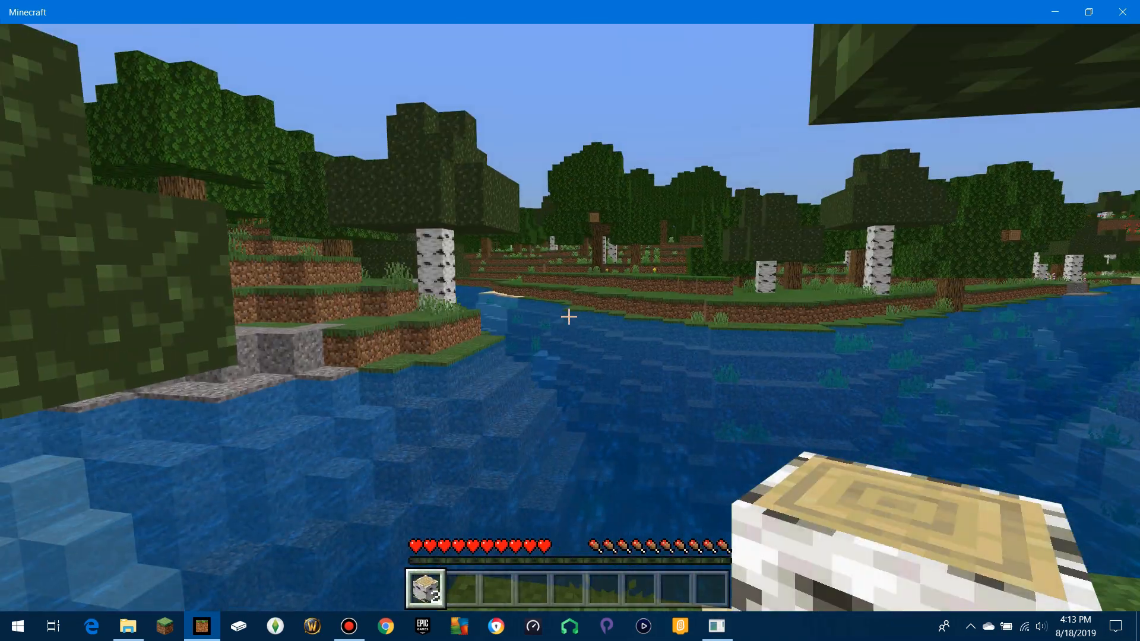
Step: Send the message "Hi there!" to players with the say command in the server console and return to the game
key("e")
left_click(715, 624)
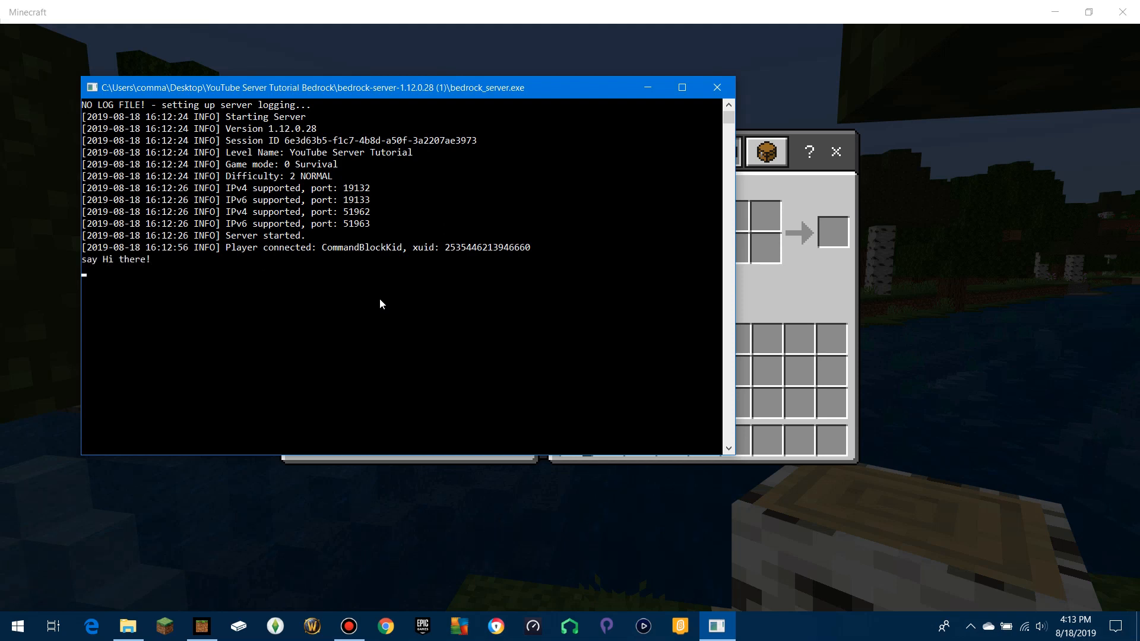
left_click(893, 225)
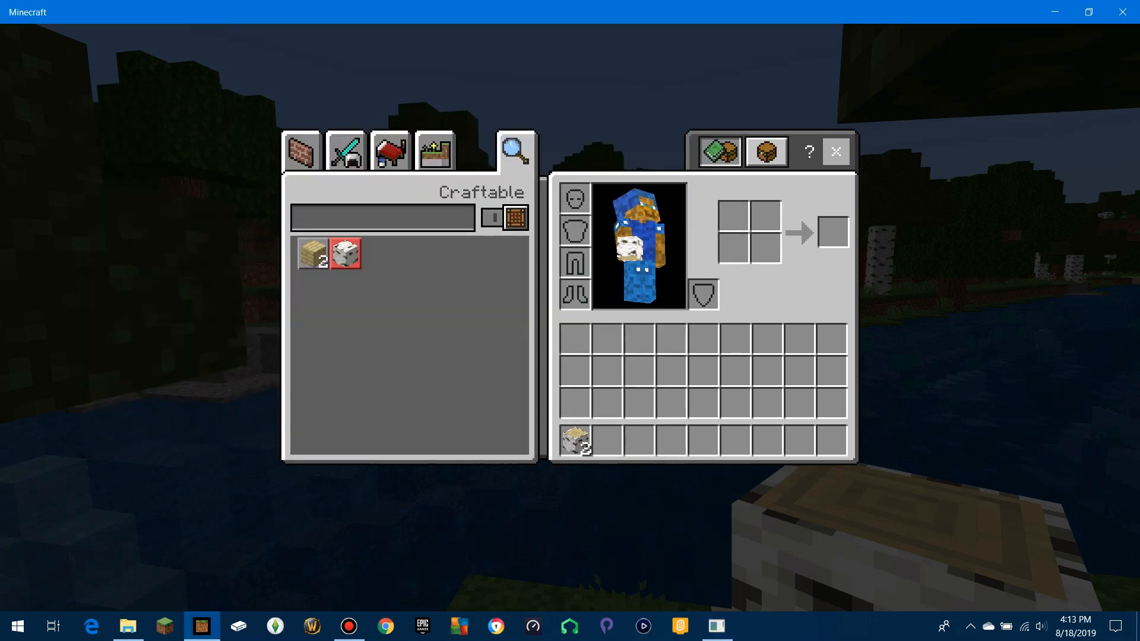
left_click(836, 152)
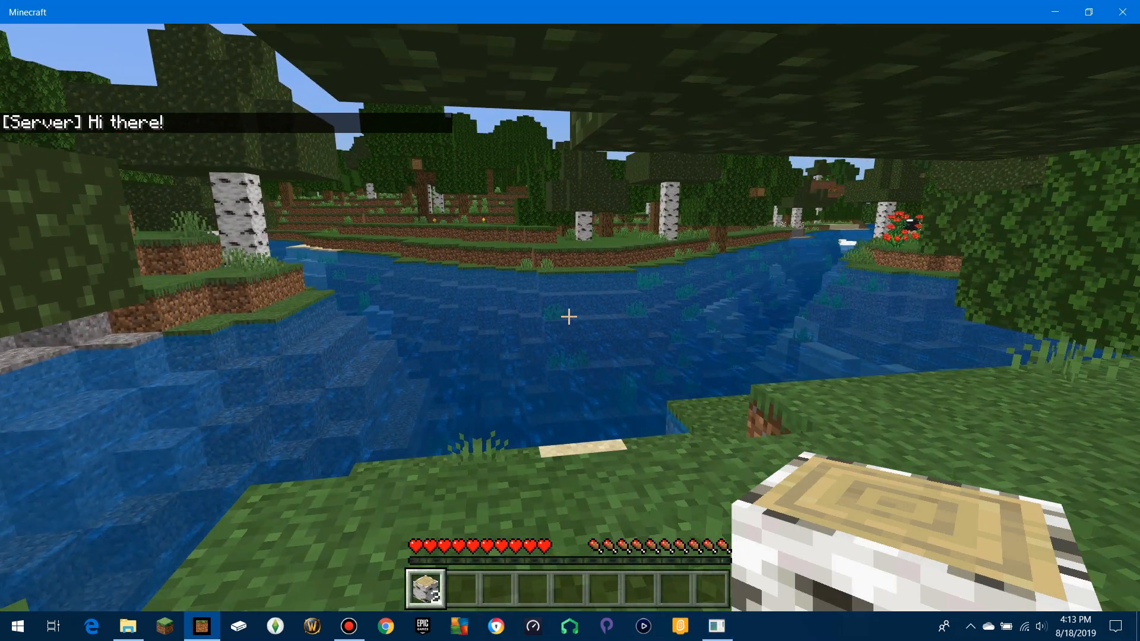
Step: Walk among the trees and view the character from the front in third-person view
key("w")
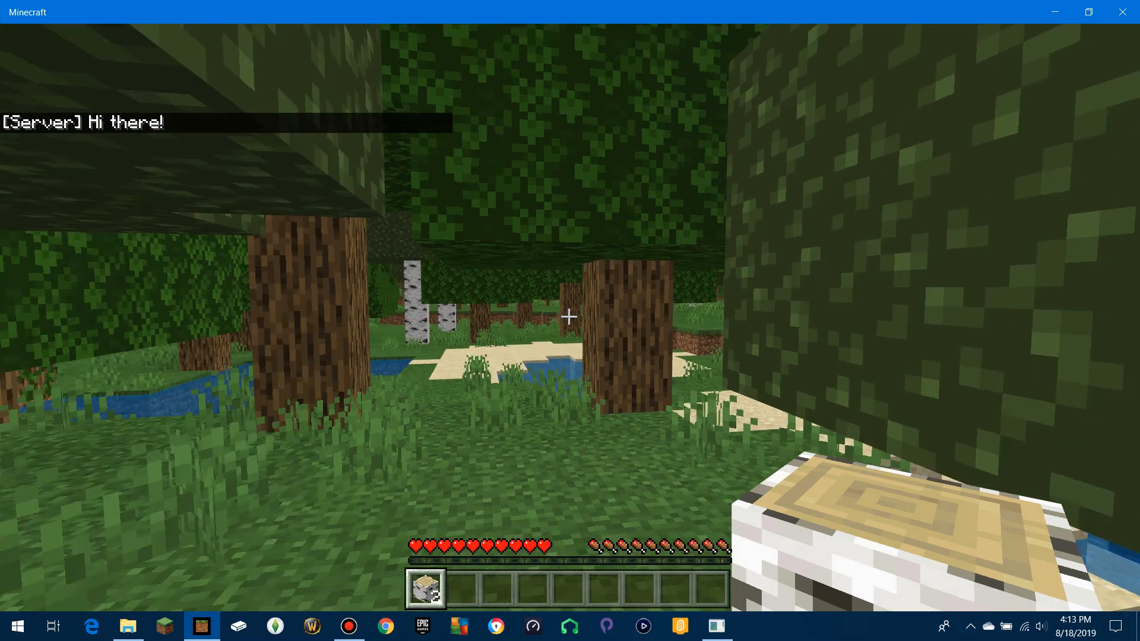
key("F5")
key("F5")
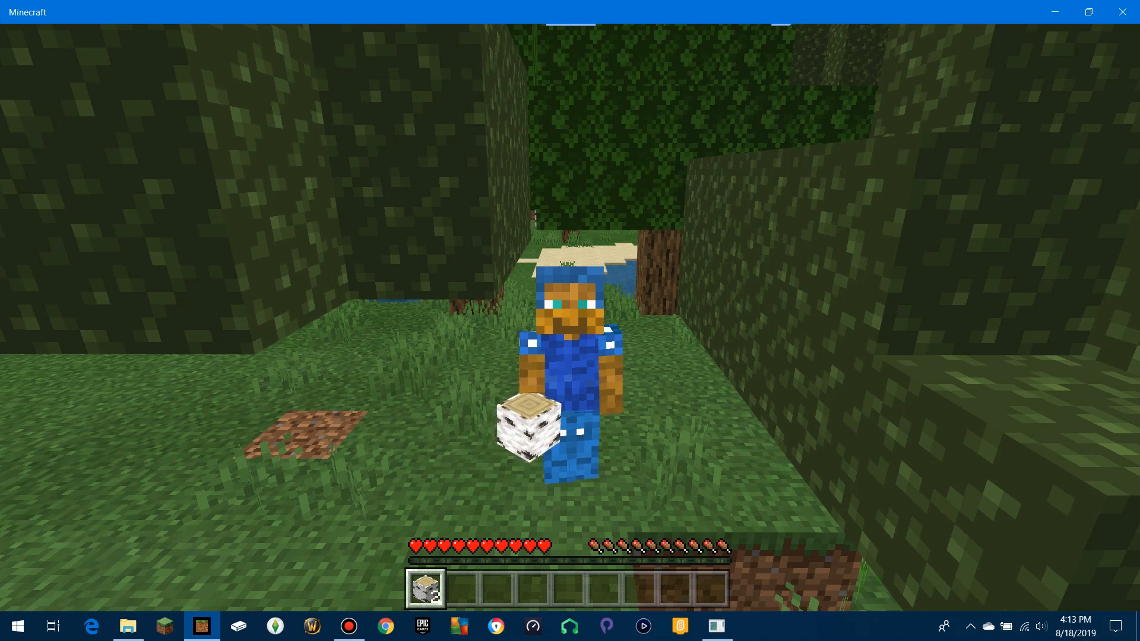
key("shift")
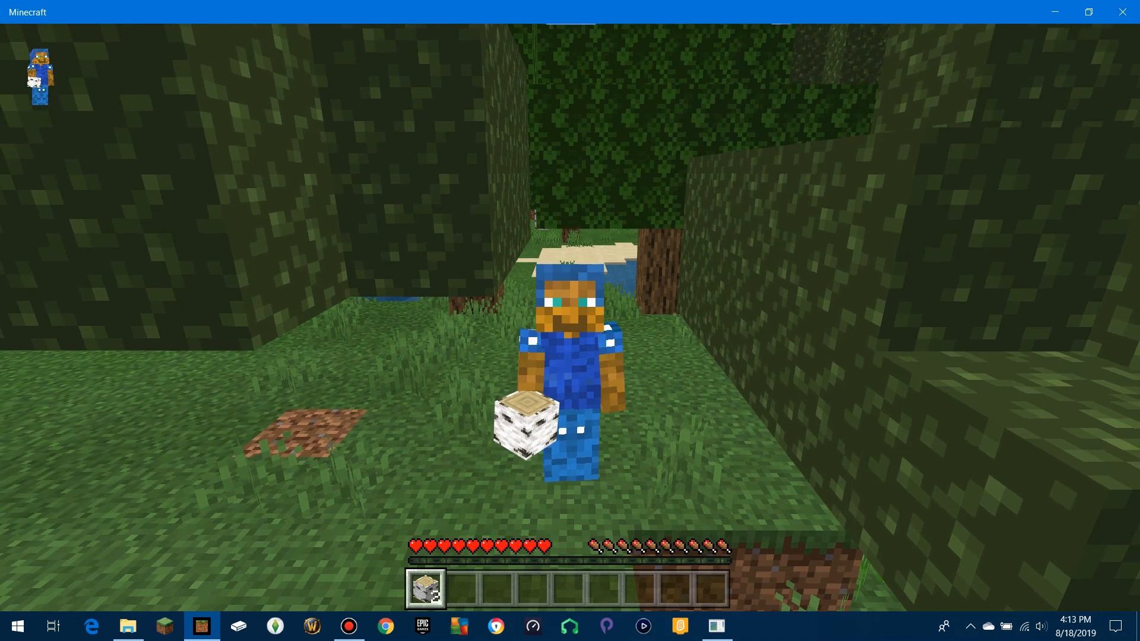